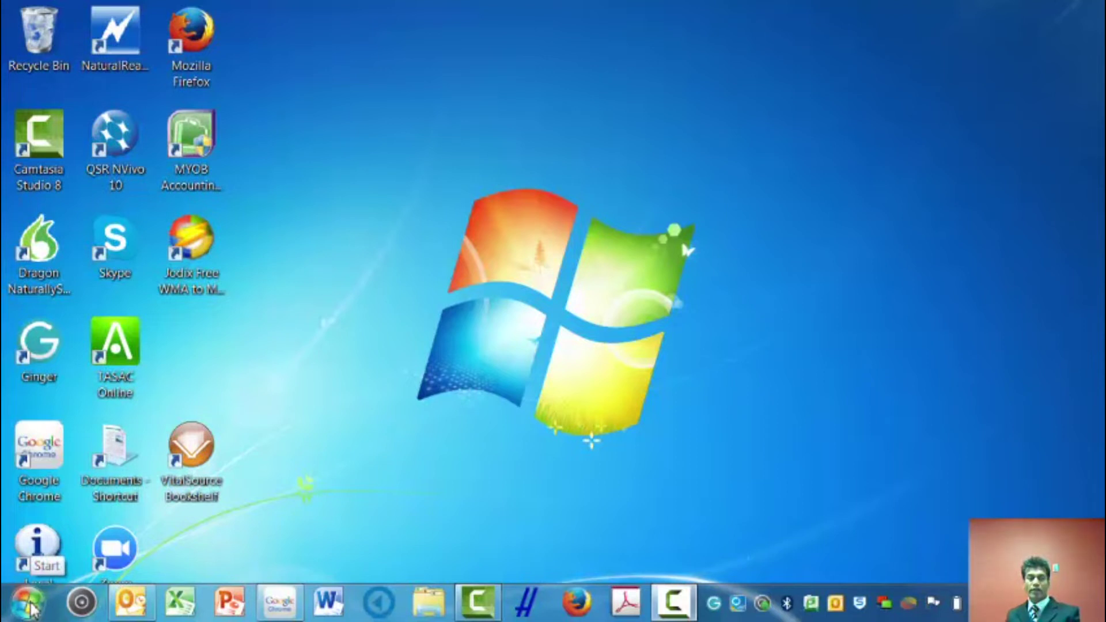
# Step: Launch MYOB AccountRight Premier v19 from its folder under All Programs in the Start menu
pyautogui.click(31, 608)
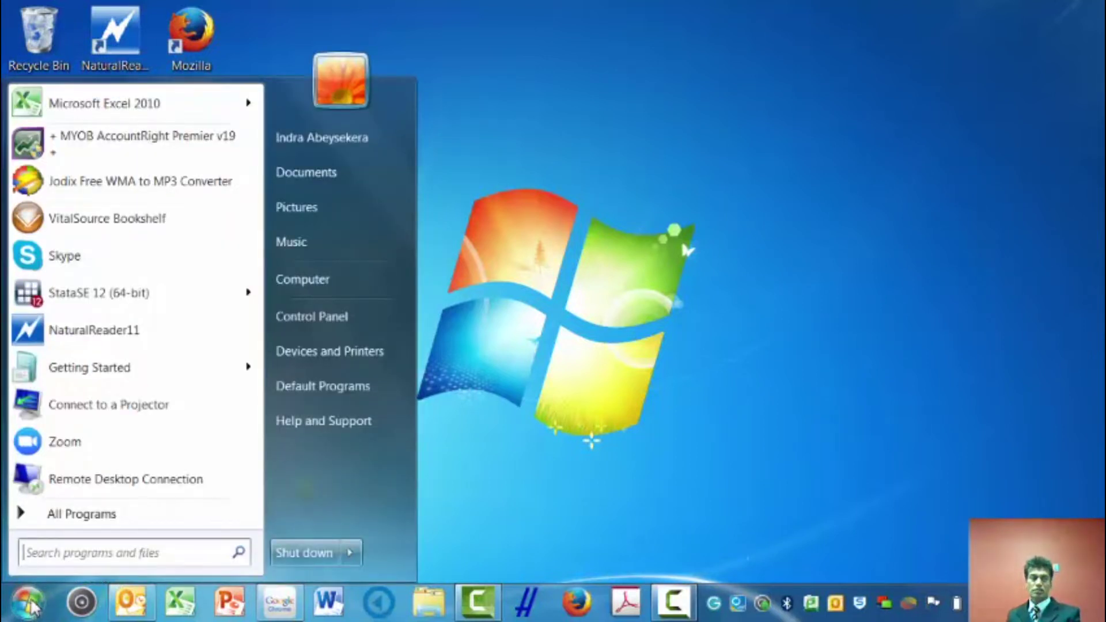
pyautogui.click(68, 516)
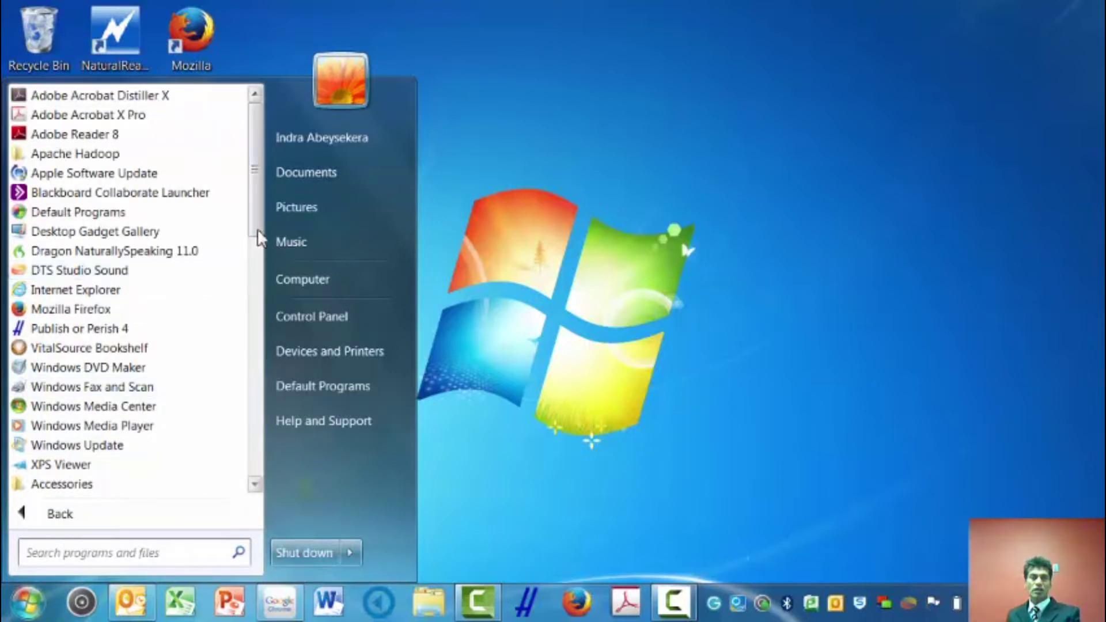
pyautogui.moveTo(257, 233); pyautogui.dragTo(252, 389)
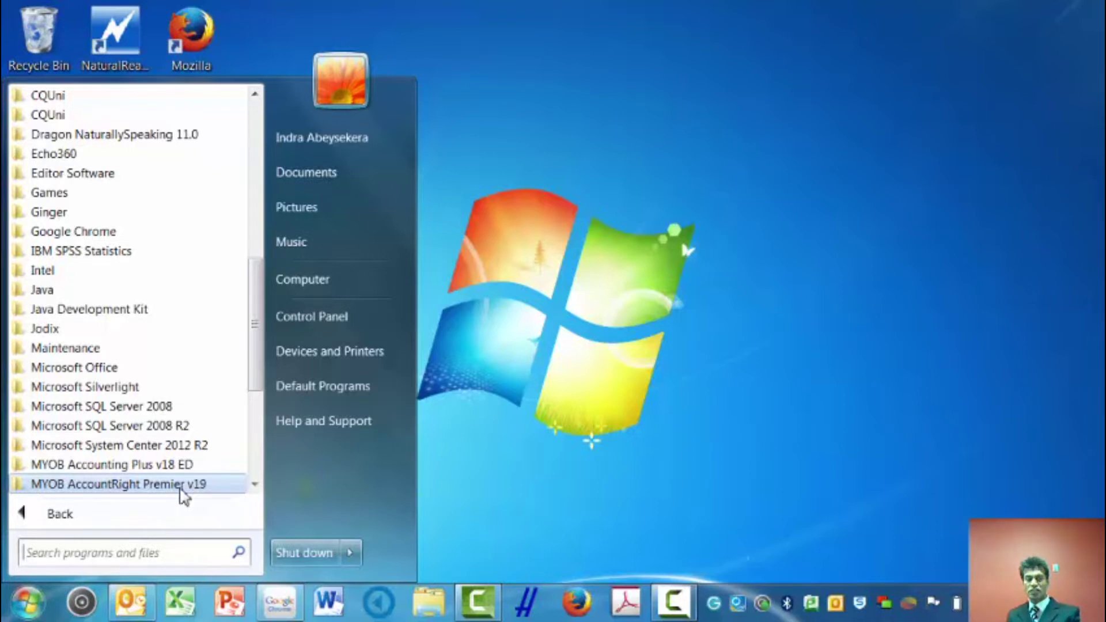
pyautogui.click(181, 488)
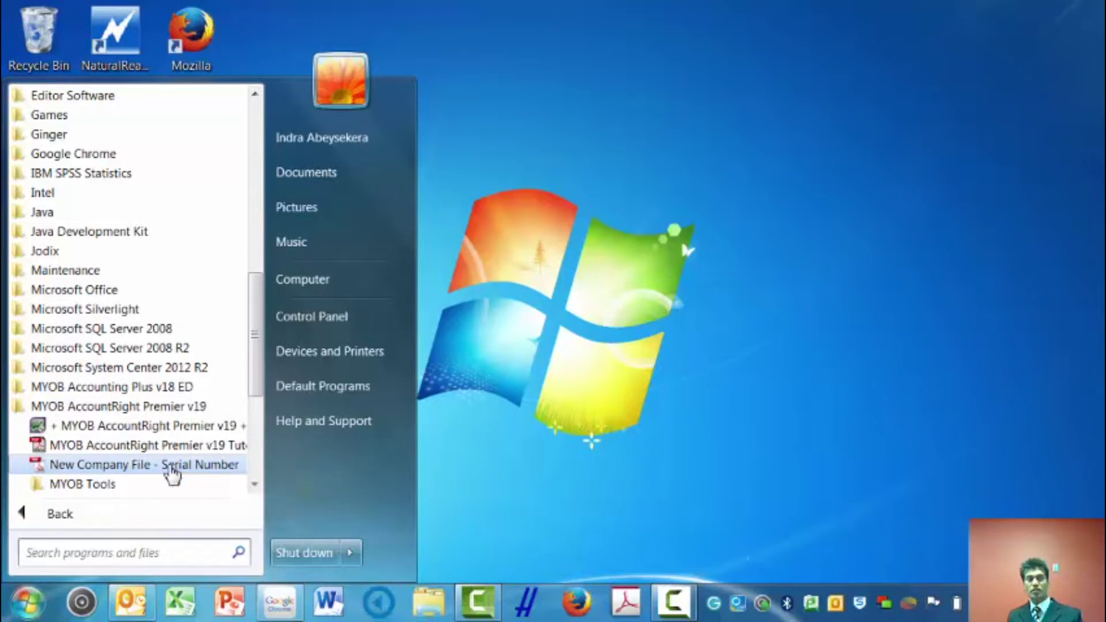
pyautogui.click(163, 425)
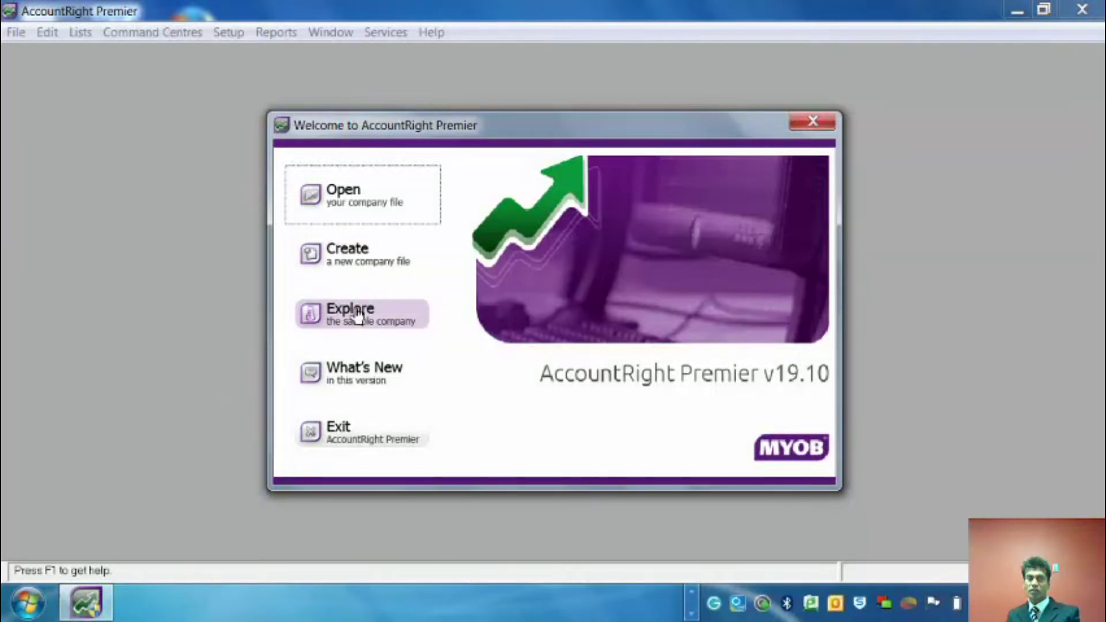
# Step: Start the New Company File Assistant from the Welcome window
pyautogui.click(345, 255)
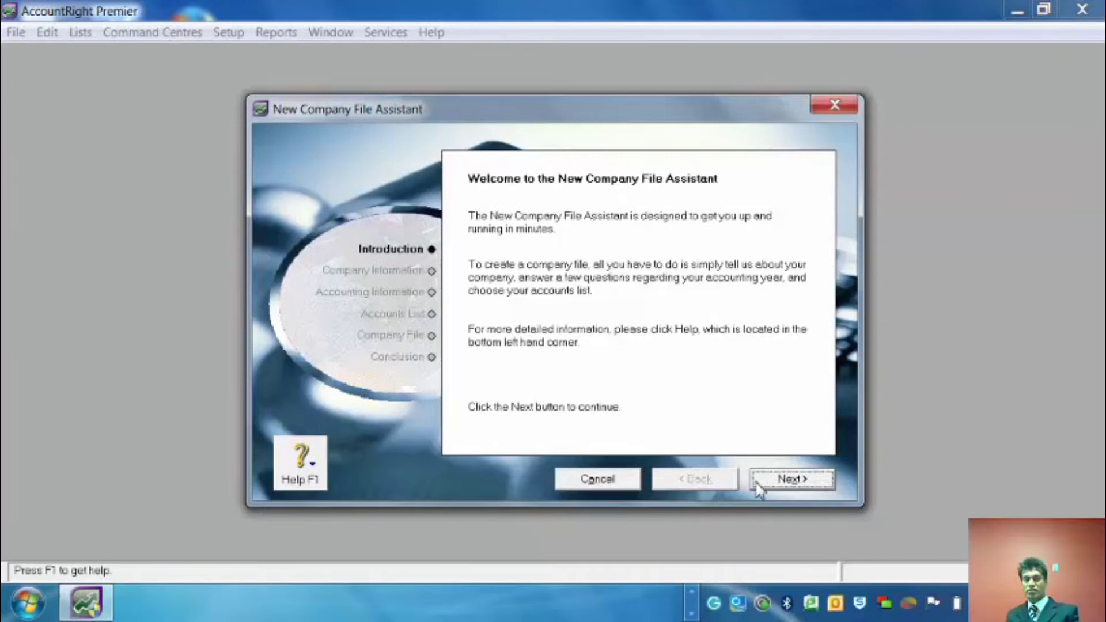
# Step: Enter the company name and the street, city and country lines of the Sydney, Australia address
pyautogui.click(776, 486)
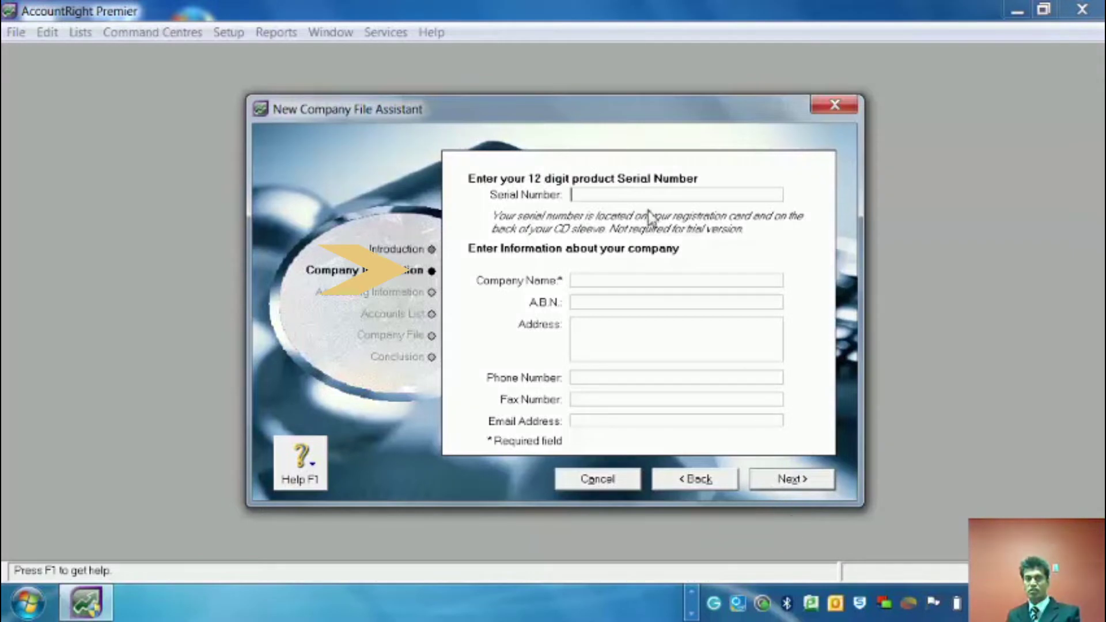
pyautogui.click(601, 278)
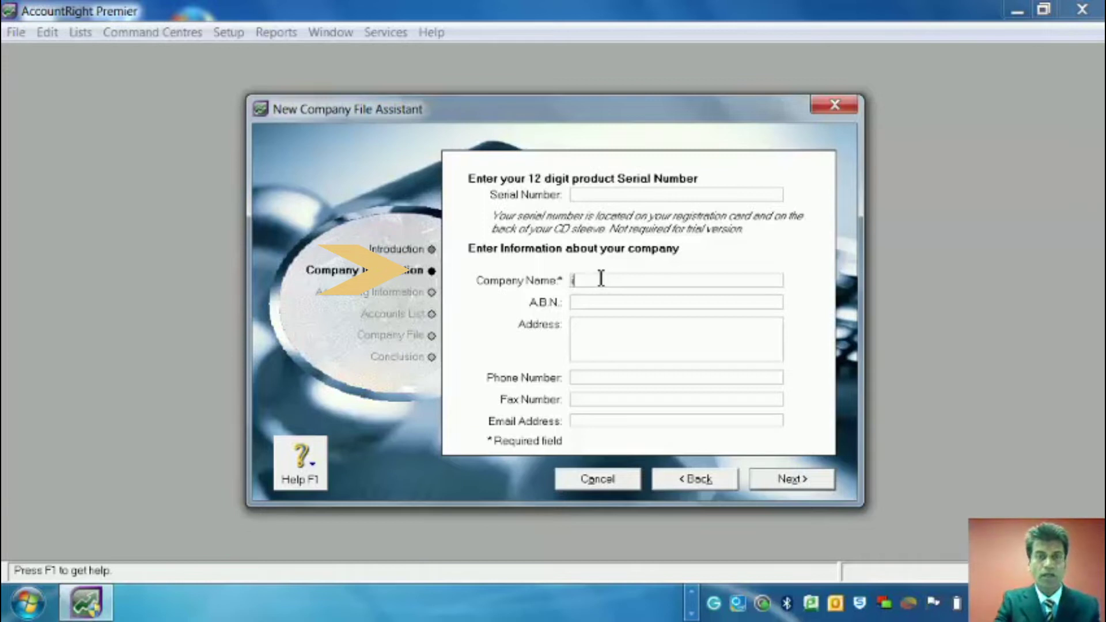
pyautogui.write('in')
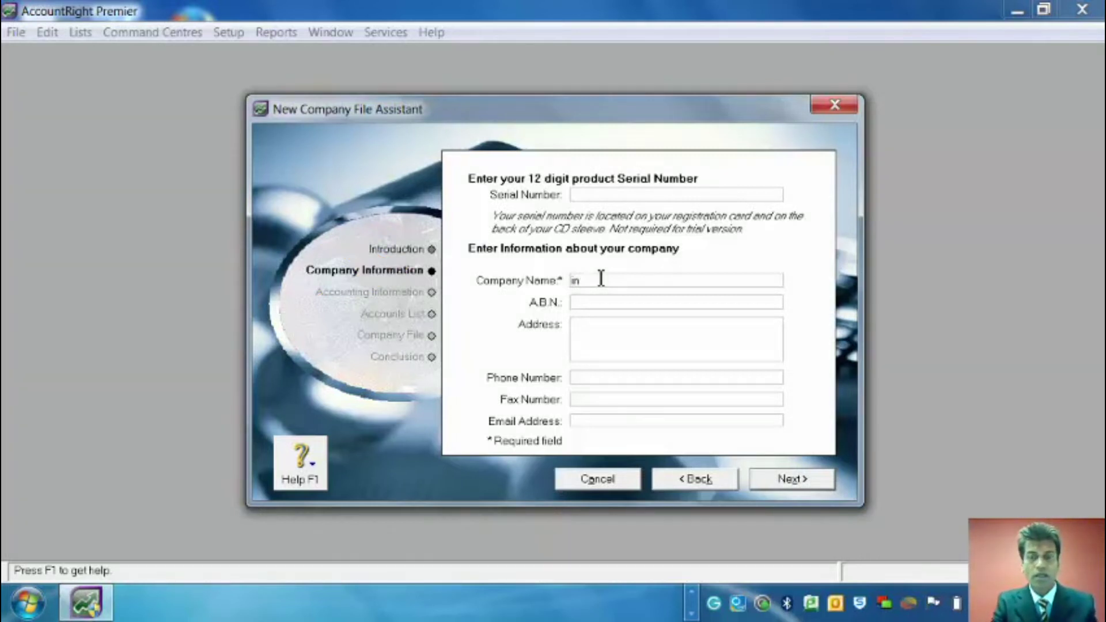
pyautogui.press('BackSpace')
pyautogui.press('BackSpace')
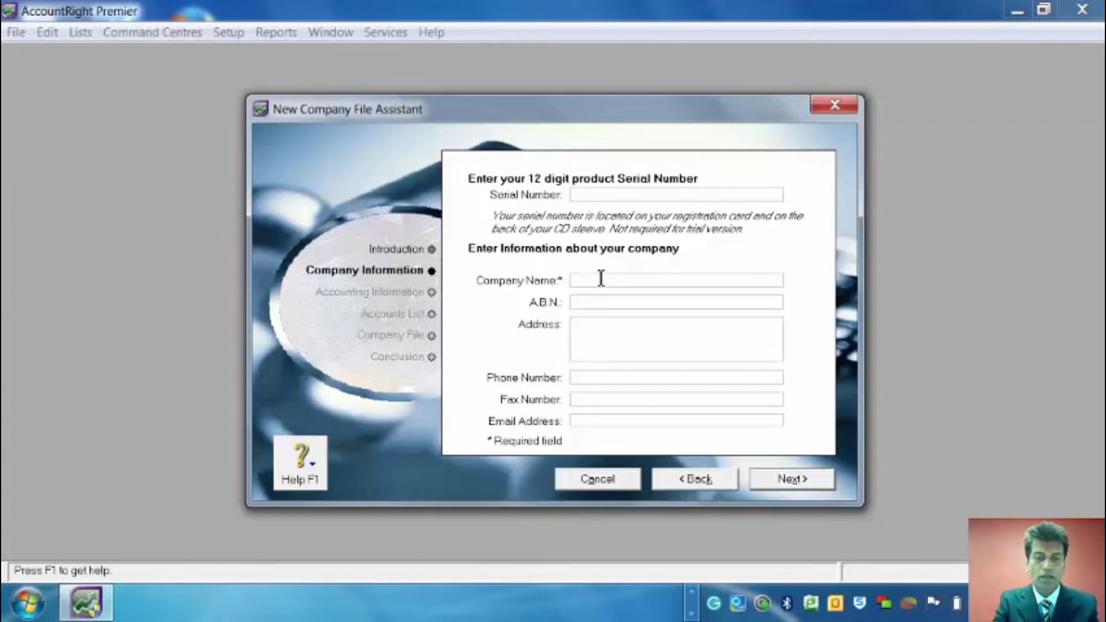
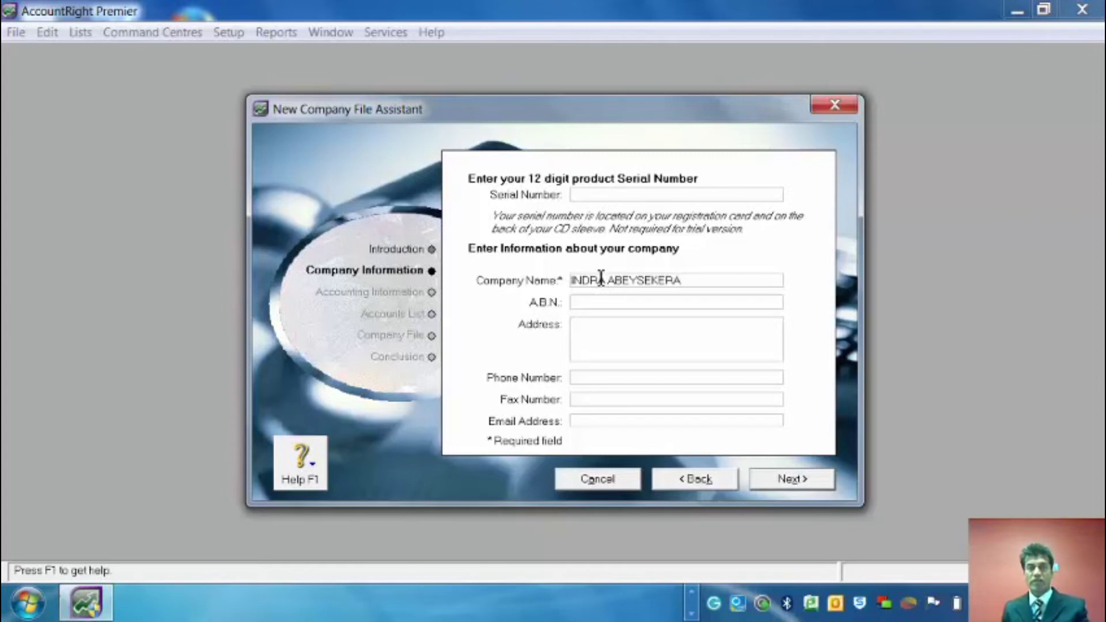
pyautogui.click(586, 331)
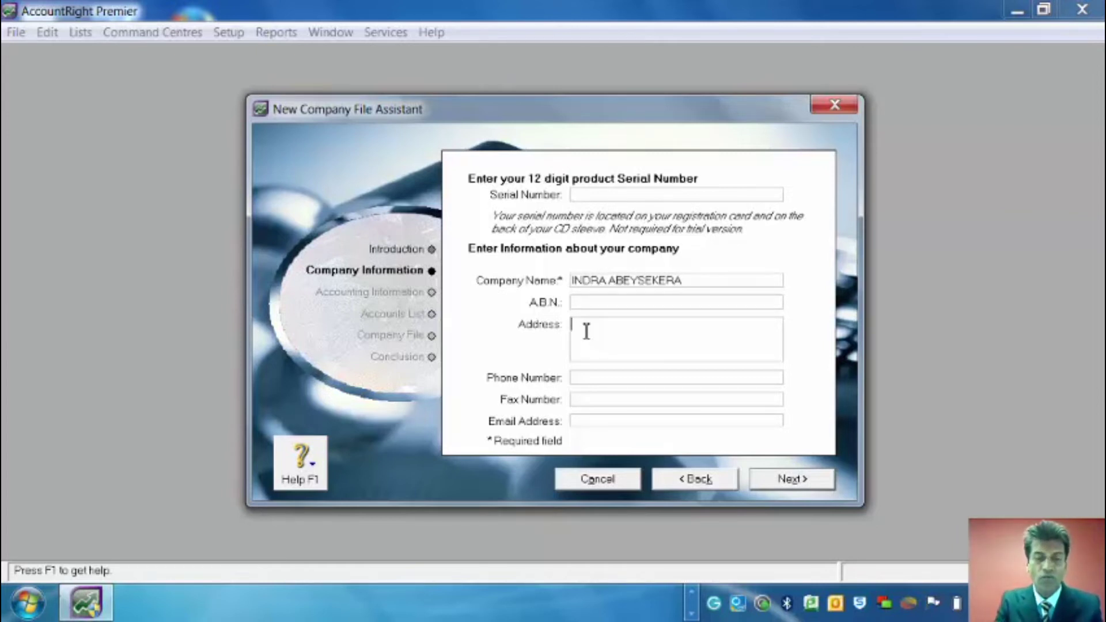
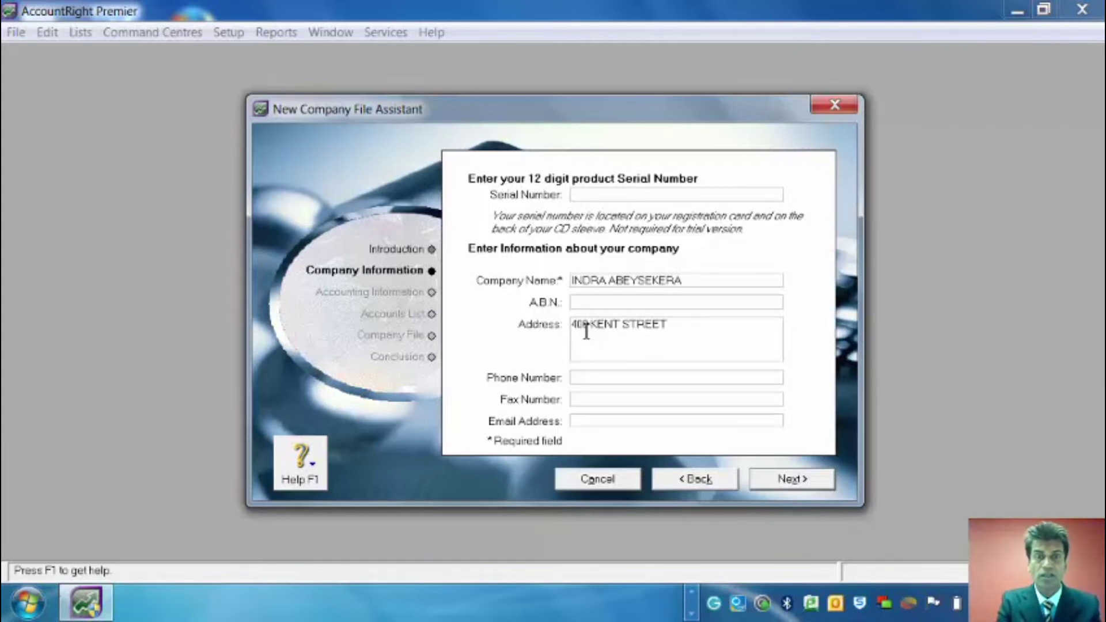
pyautogui.press('Return')
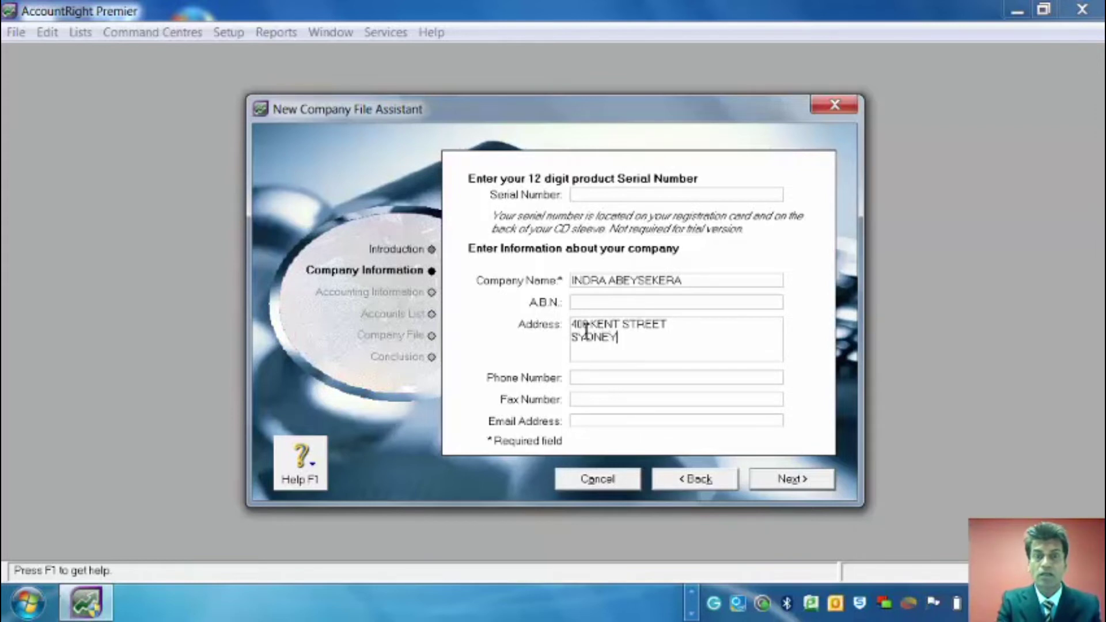
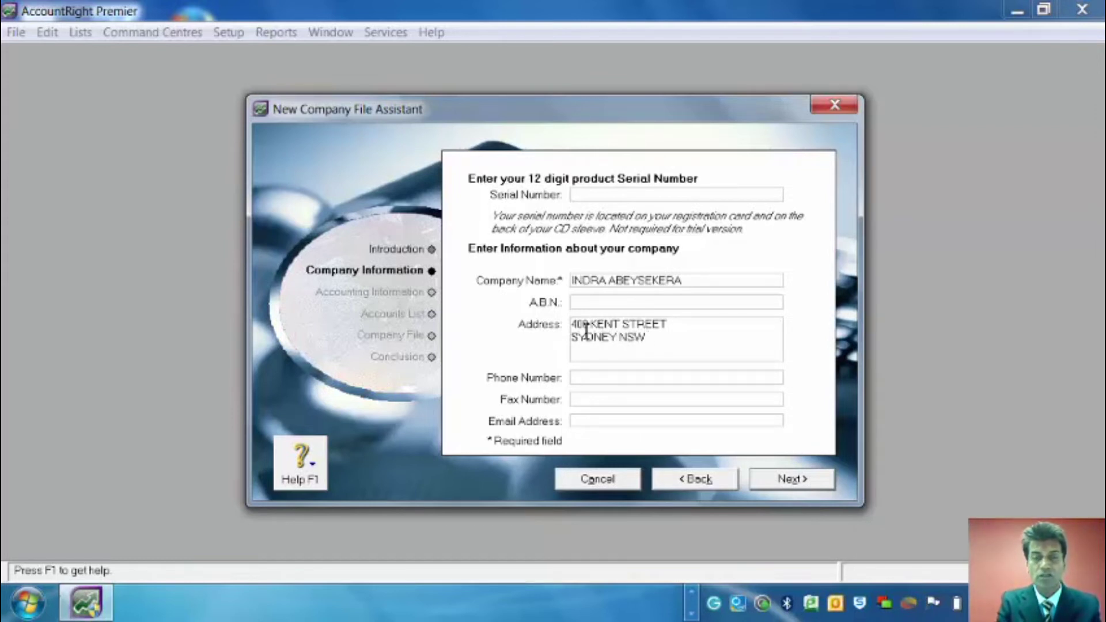
pyautogui.press('Return')
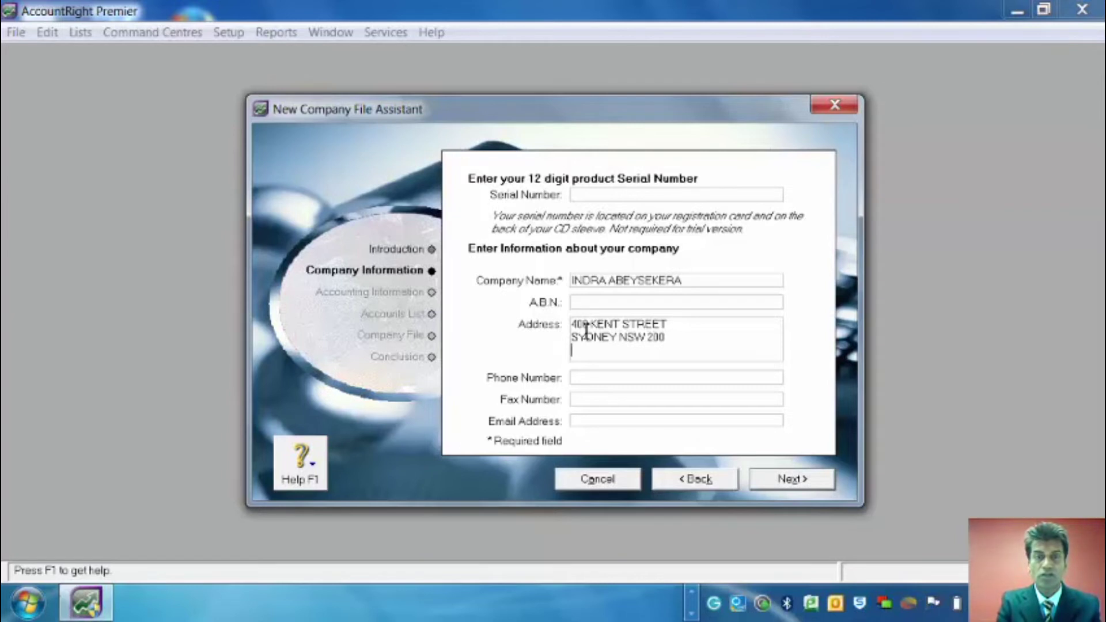
pyautogui.write('AUSTRALIA')
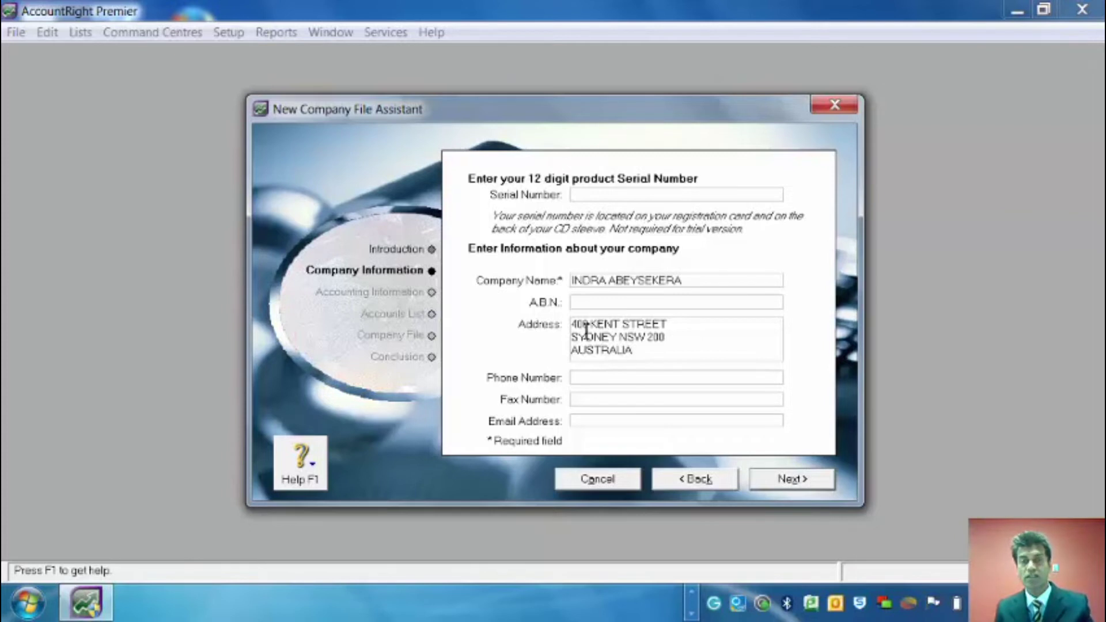
pyautogui.click(787, 485)
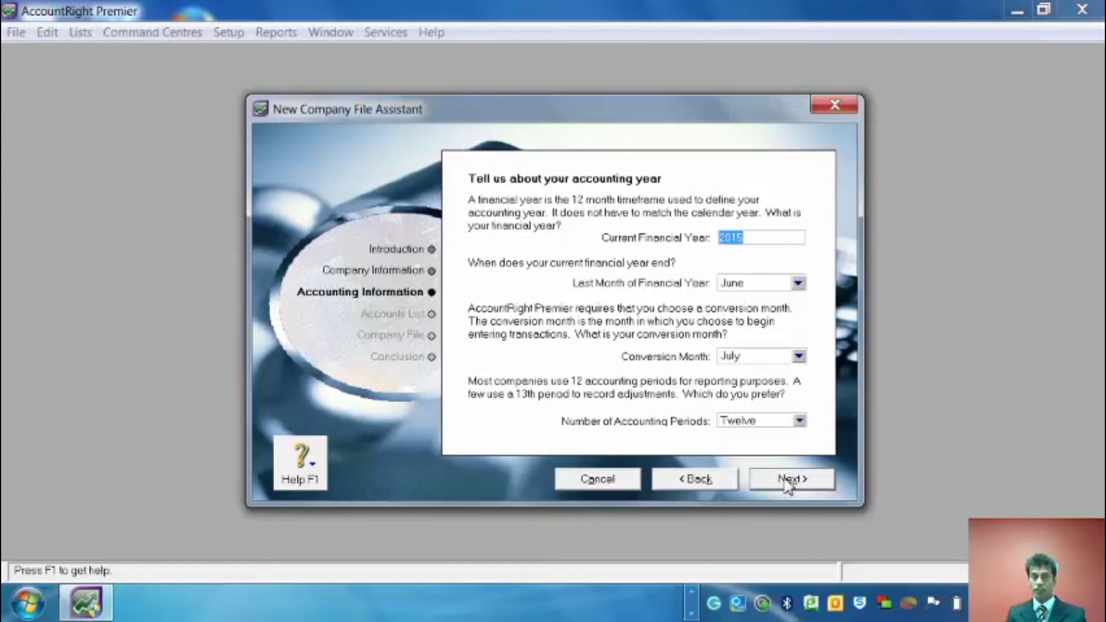
# Step: Keep Twelve accounting periods for financial year 2015 ending in June
pyautogui.click(800, 421)
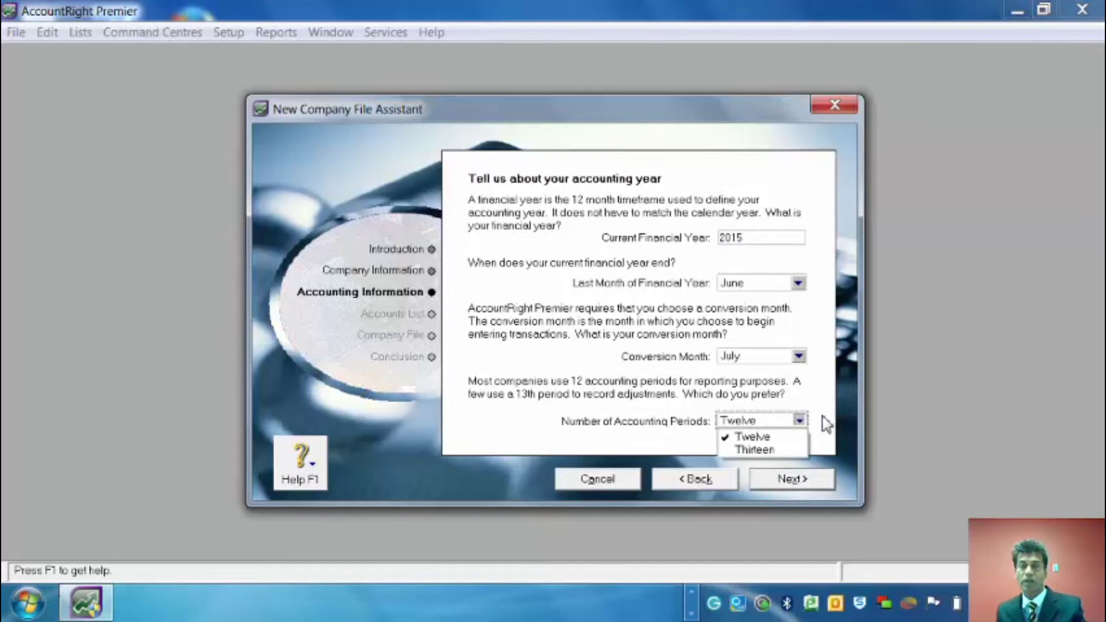
pyautogui.click(822, 416)
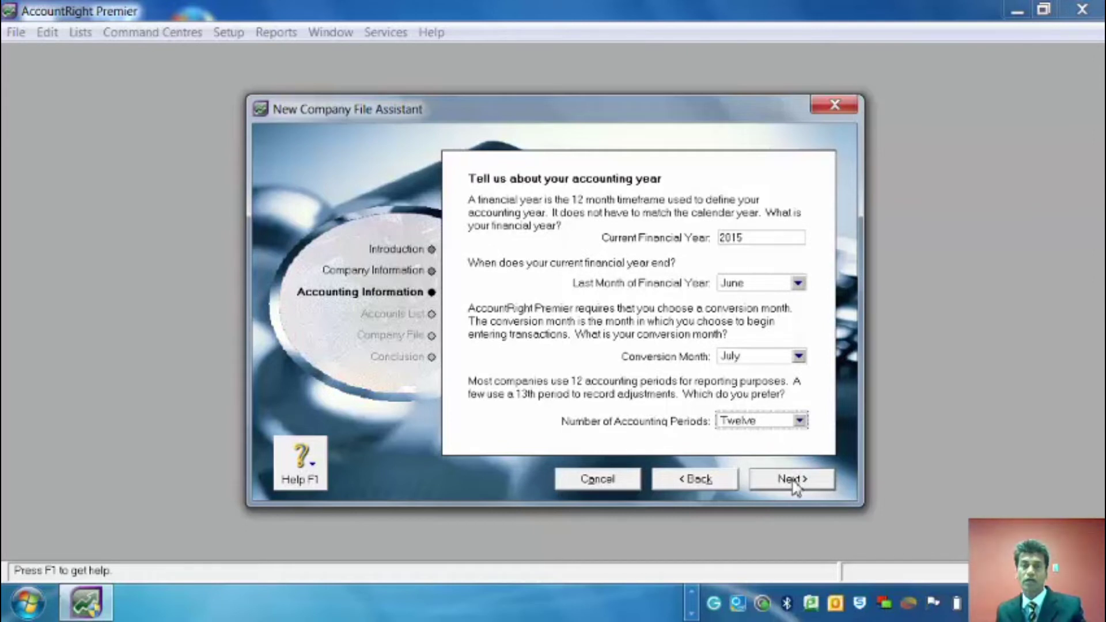
# Step: Confirm the July 2014 to June 2015 financial year and July 2014 conversion month
pyautogui.click(793, 481)
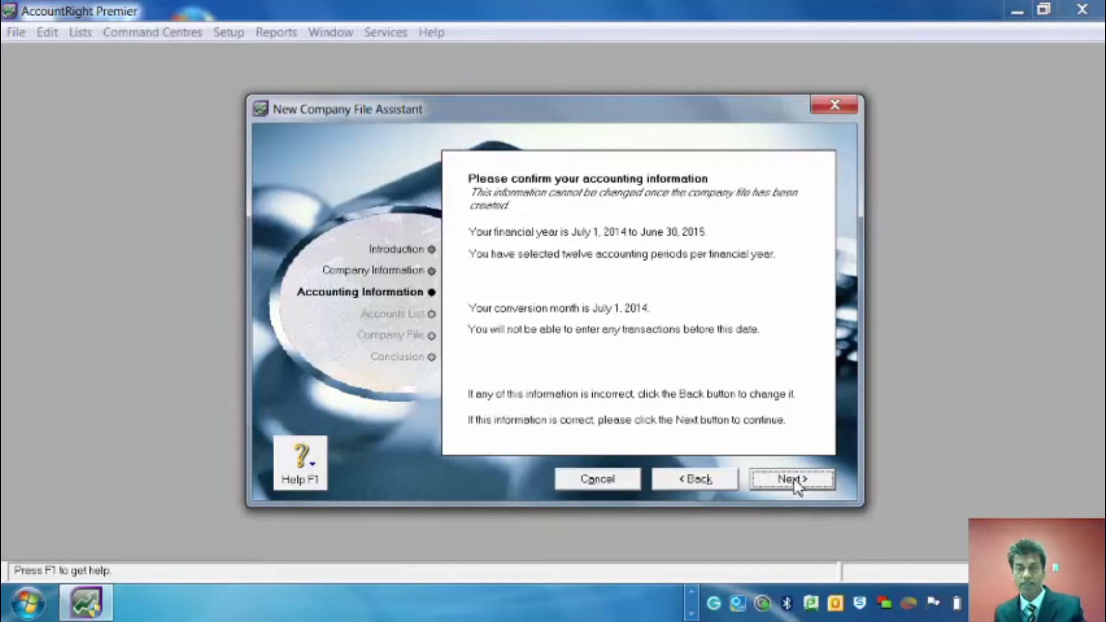
pyautogui.click(793, 480)
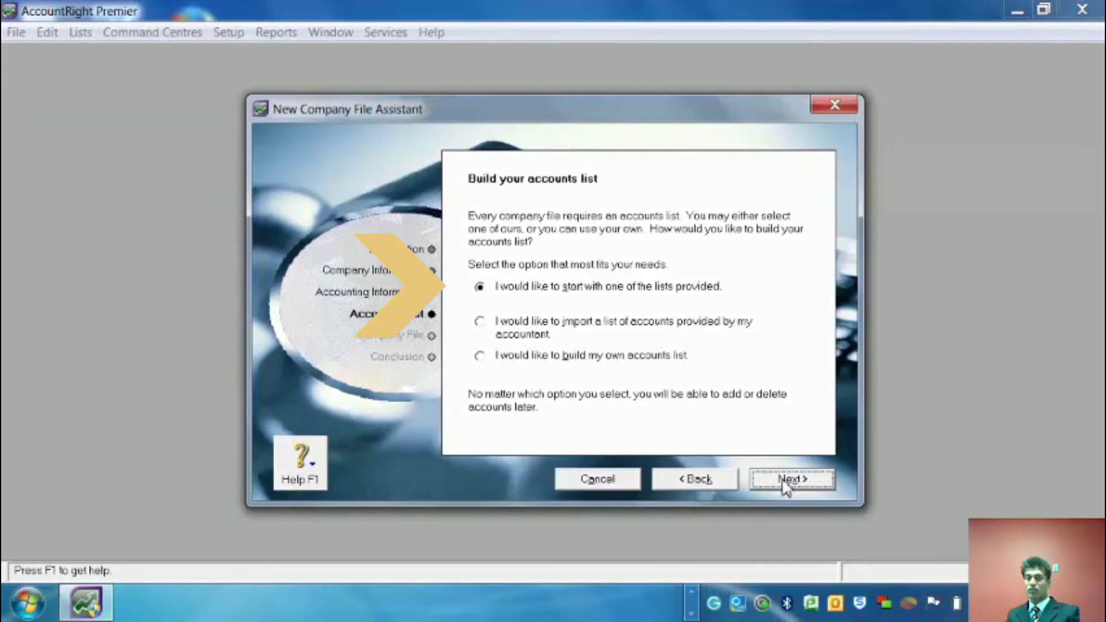
# Step: Choose a provided accounts list with Retail industry and Restaurant business type
pyautogui.click(787, 480)
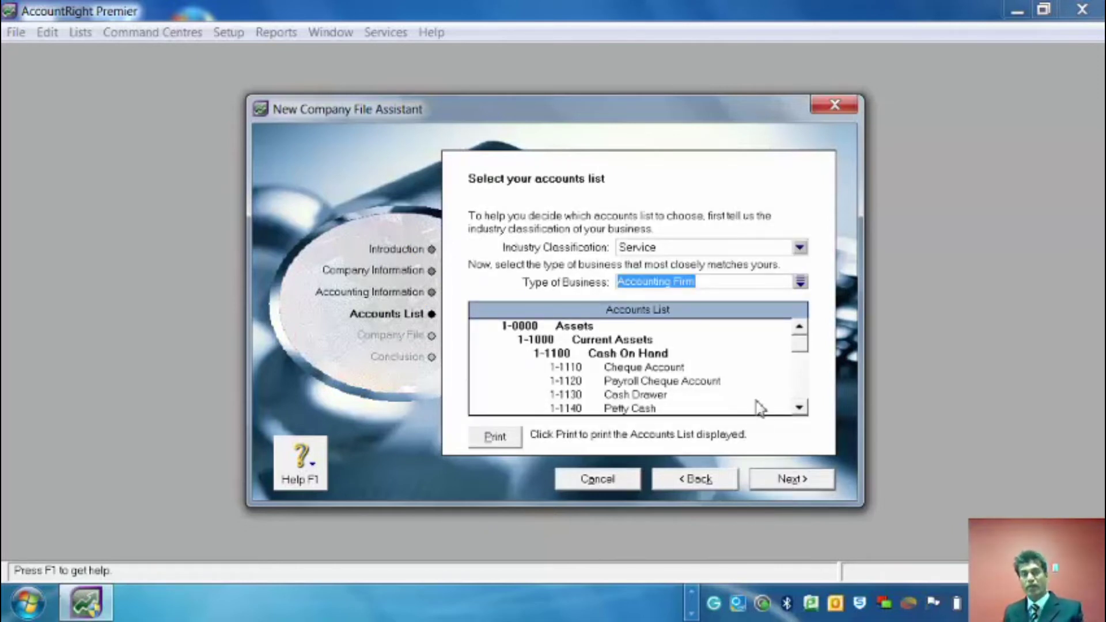
pyautogui.click(801, 249)
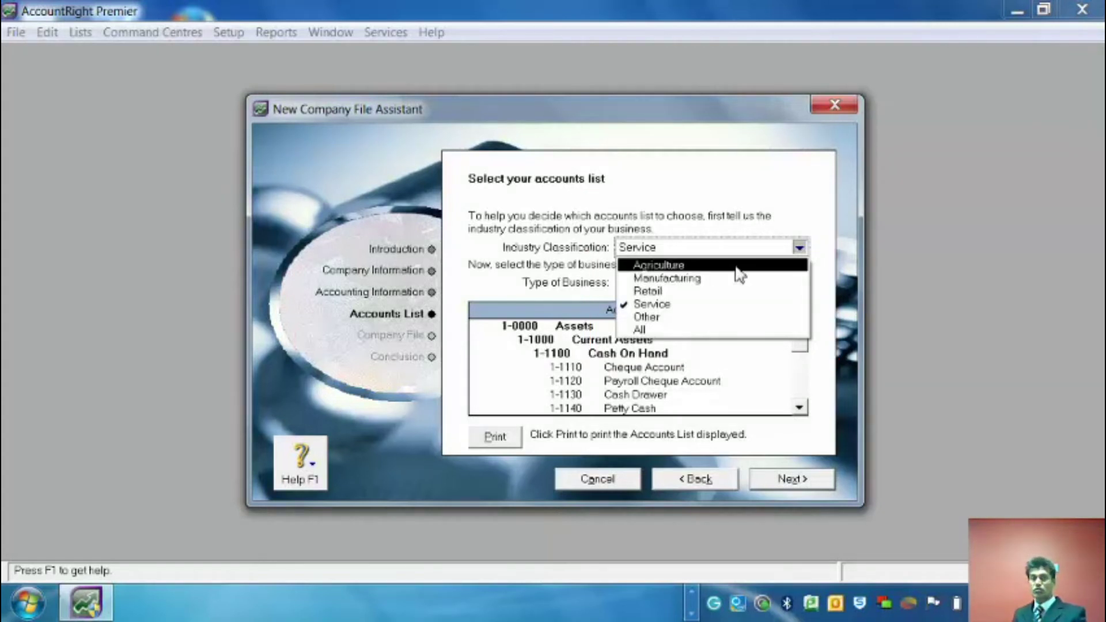
pyautogui.click(689, 291)
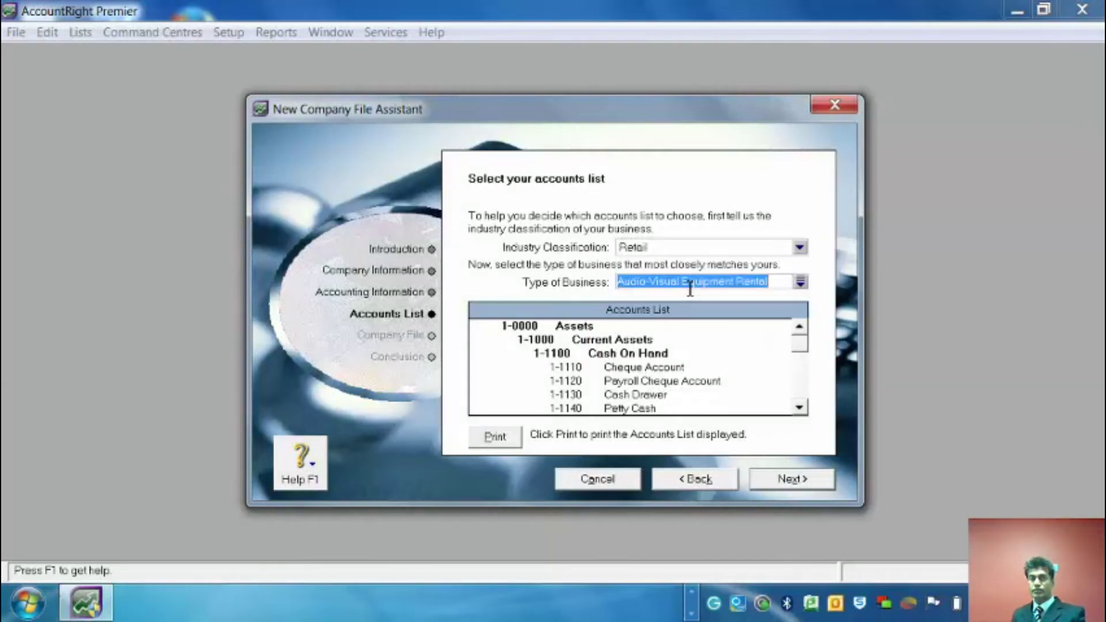
pyautogui.click(801, 283)
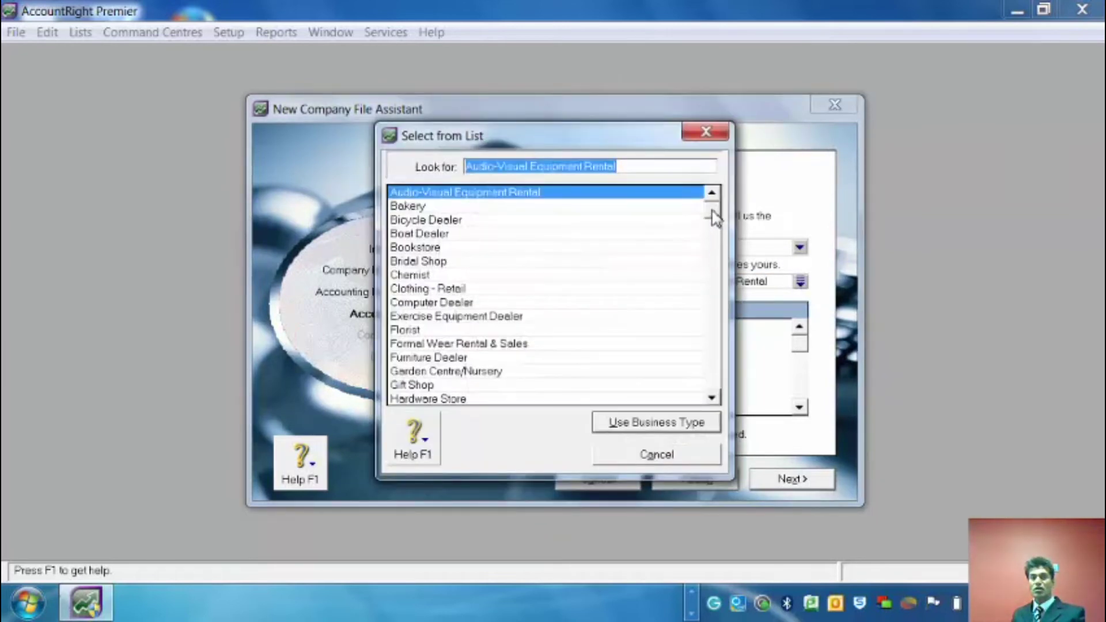
pyautogui.moveTo(713, 217); pyautogui.dragTo(722, 288)
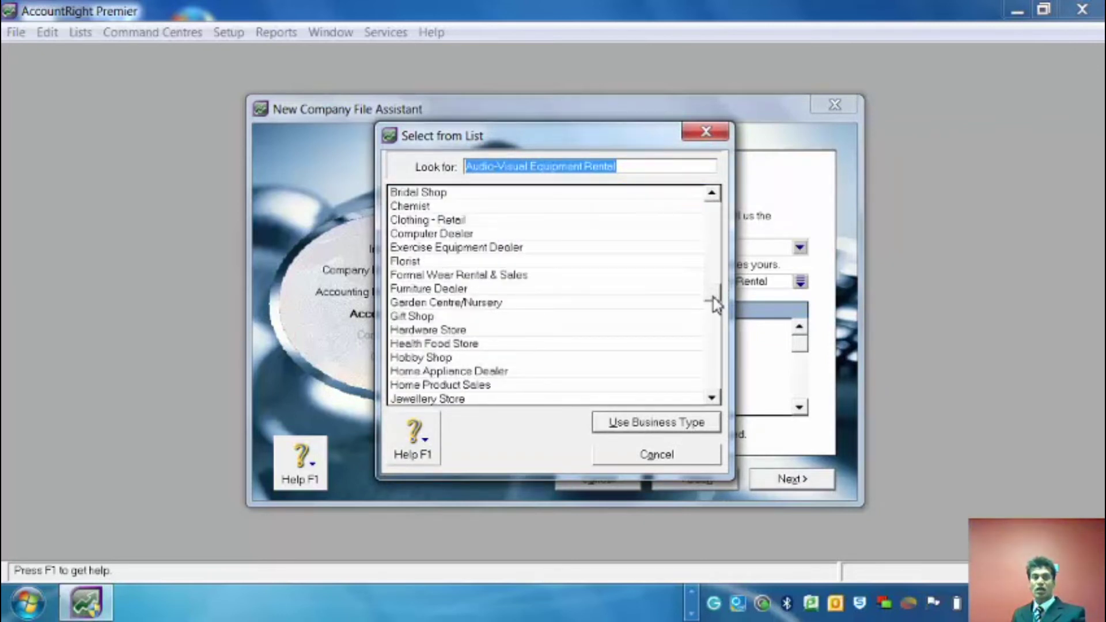
pyautogui.moveTo(722, 287); pyautogui.dragTo(714, 362)
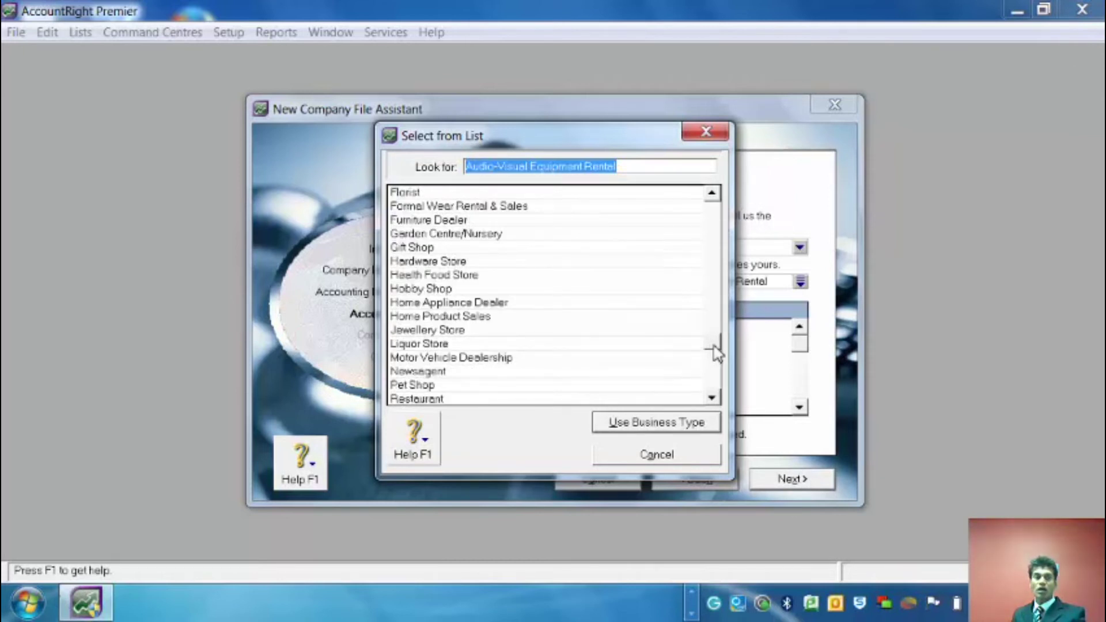
pyautogui.click(711, 399)
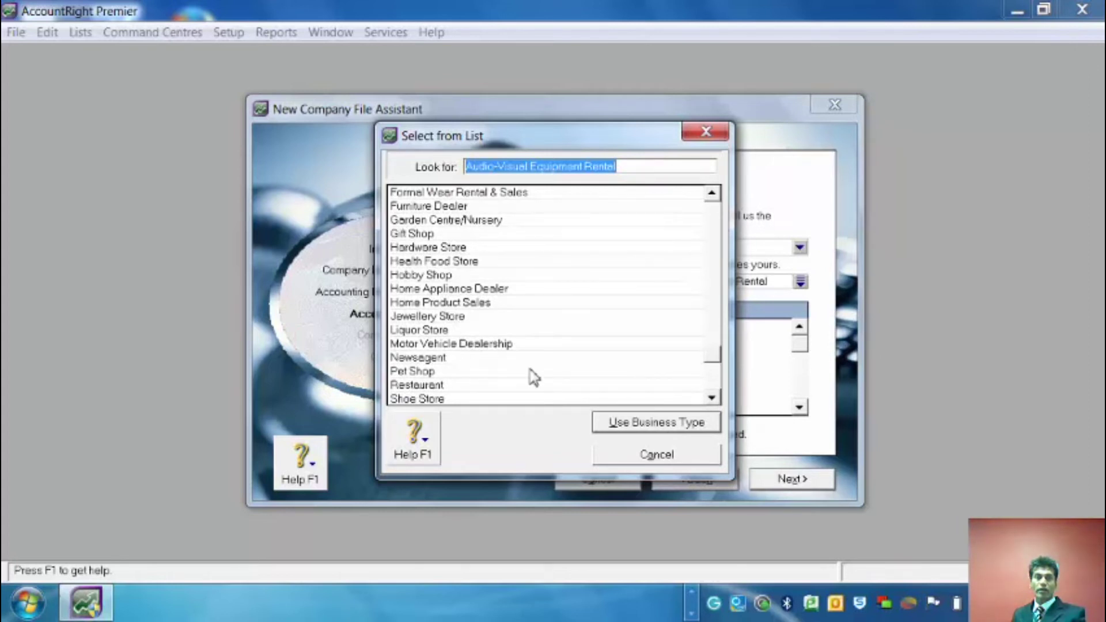
pyautogui.click(480, 385)
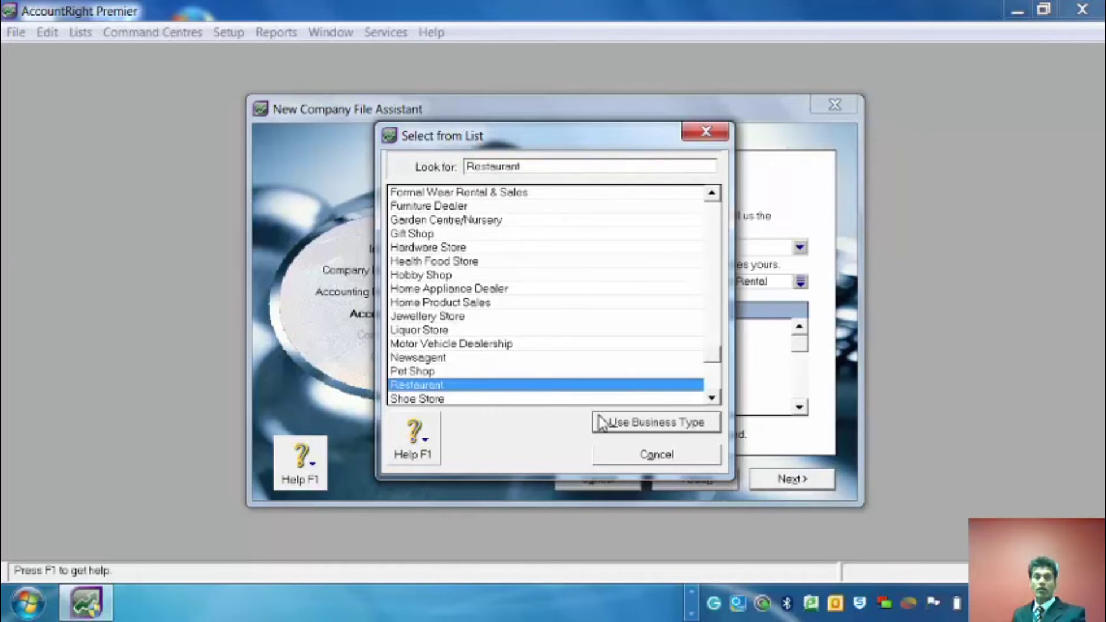
pyautogui.click(641, 425)
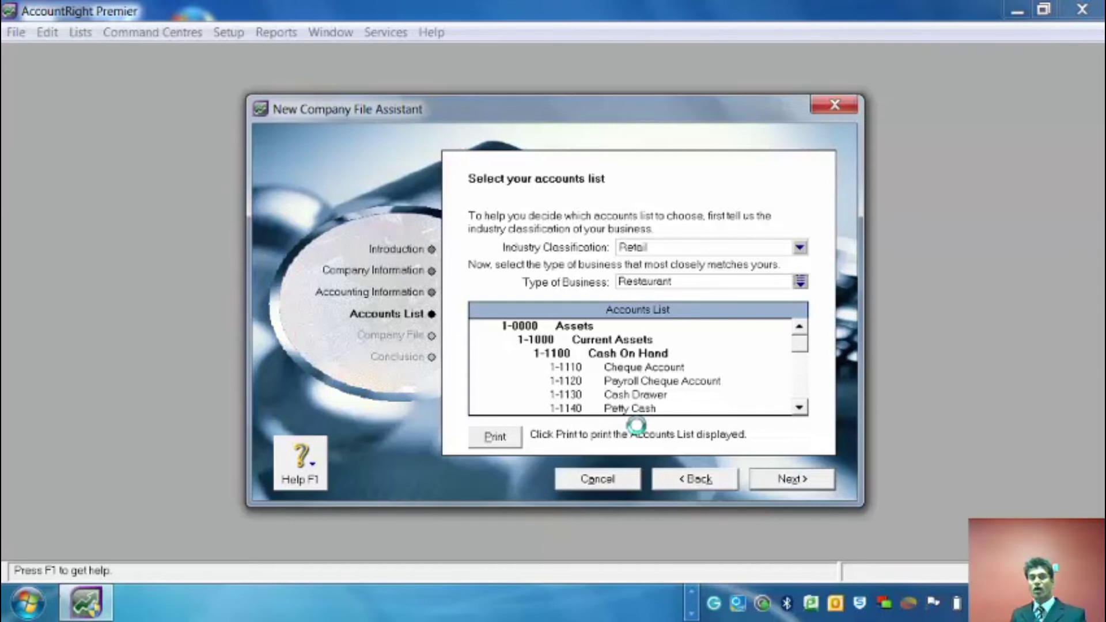
# Step: Review the full Restaurant accounts list, then accept it and continue
pyautogui.click(801, 410)
pyautogui.click(801, 410)
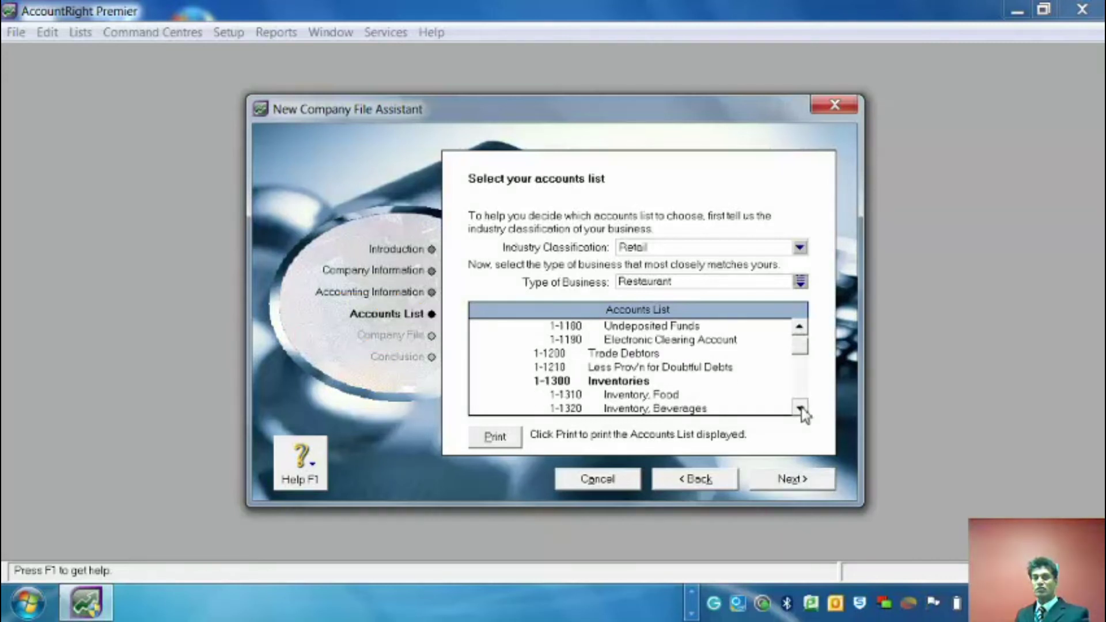
pyautogui.click(802, 410)
pyautogui.click(802, 410)
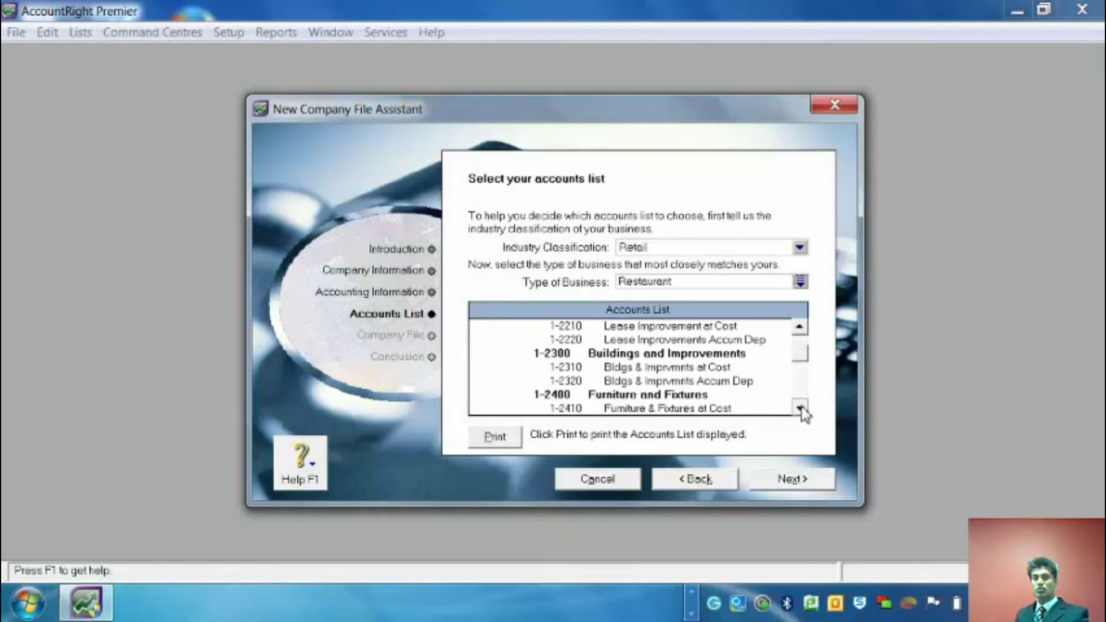
pyautogui.click(801, 410)
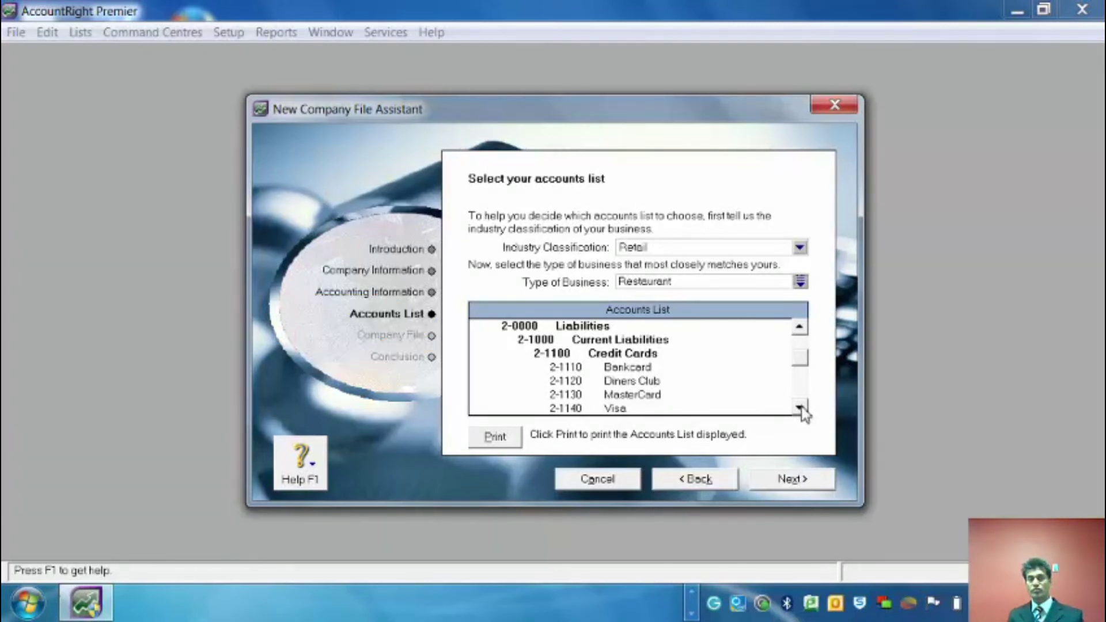
pyautogui.click(801, 410)
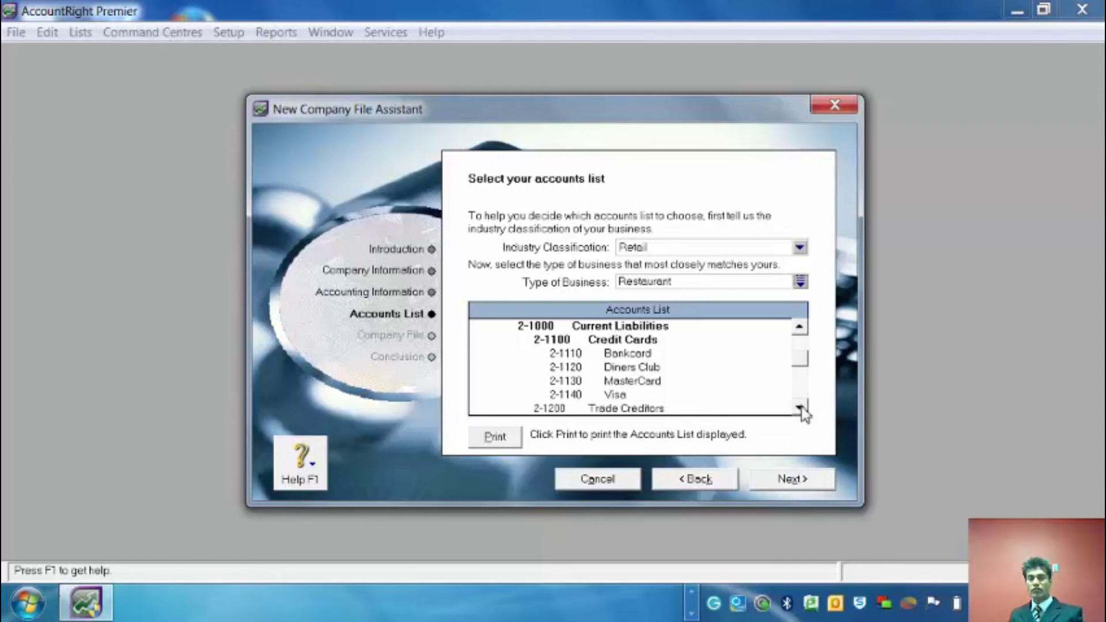
pyautogui.click(801, 410)
pyautogui.click(801, 409)
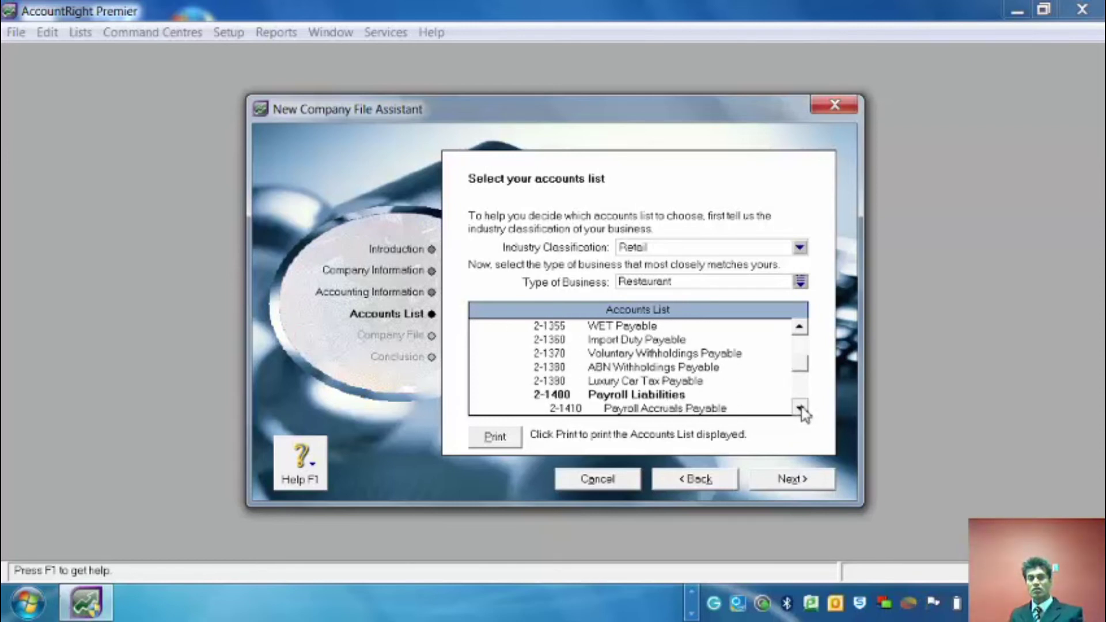
pyautogui.click(801, 410)
pyautogui.click(801, 410)
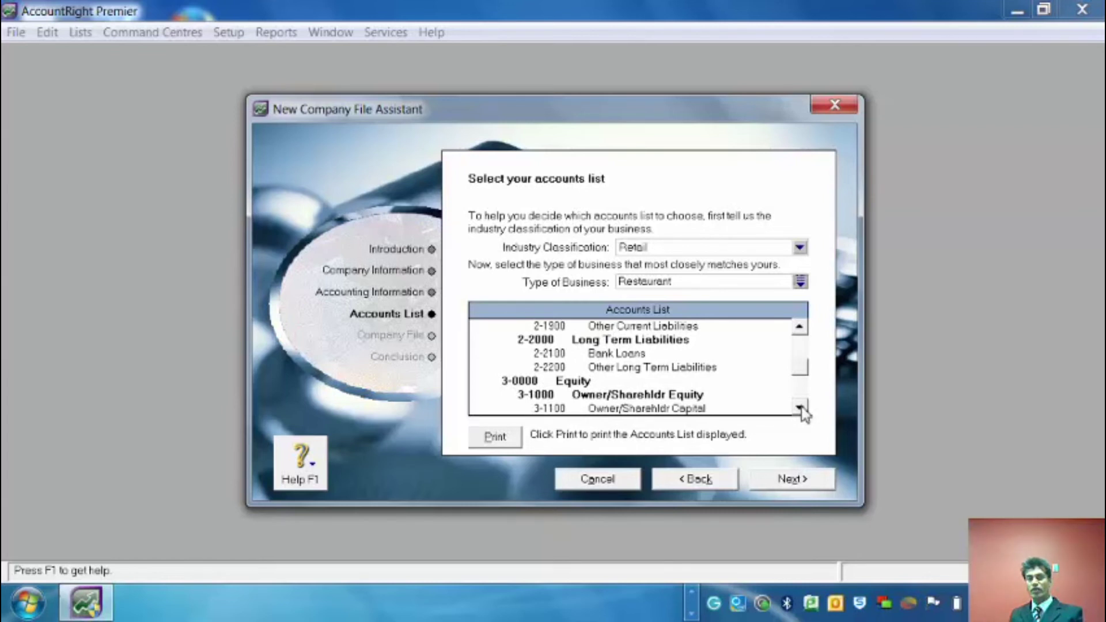
pyautogui.click(801, 410)
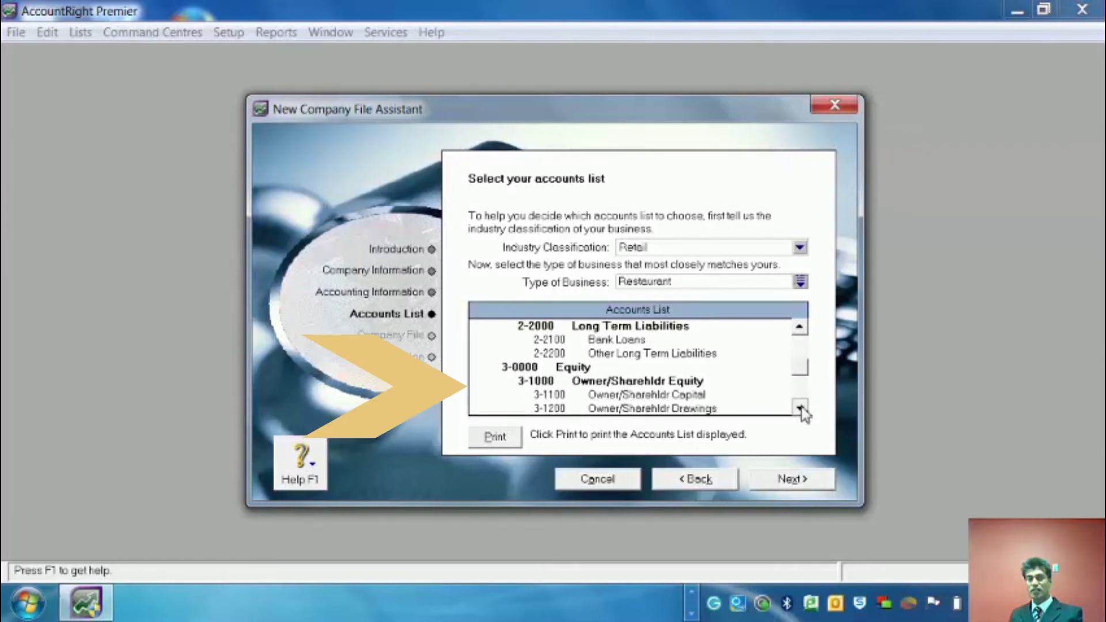
pyautogui.click(801, 410)
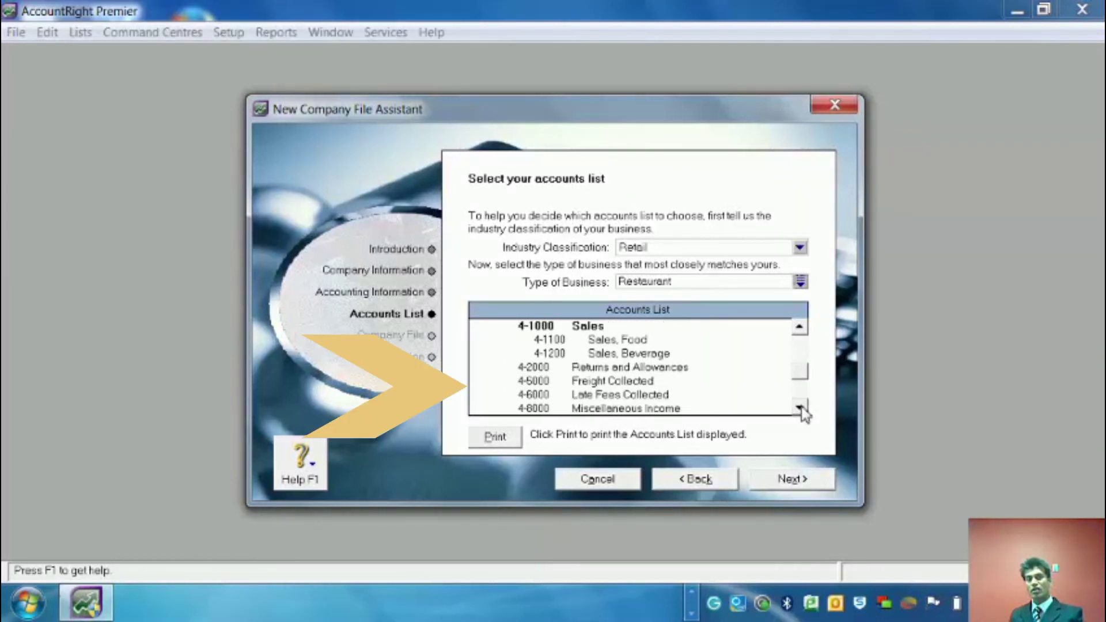
pyautogui.click(799, 328)
pyautogui.click(799, 328)
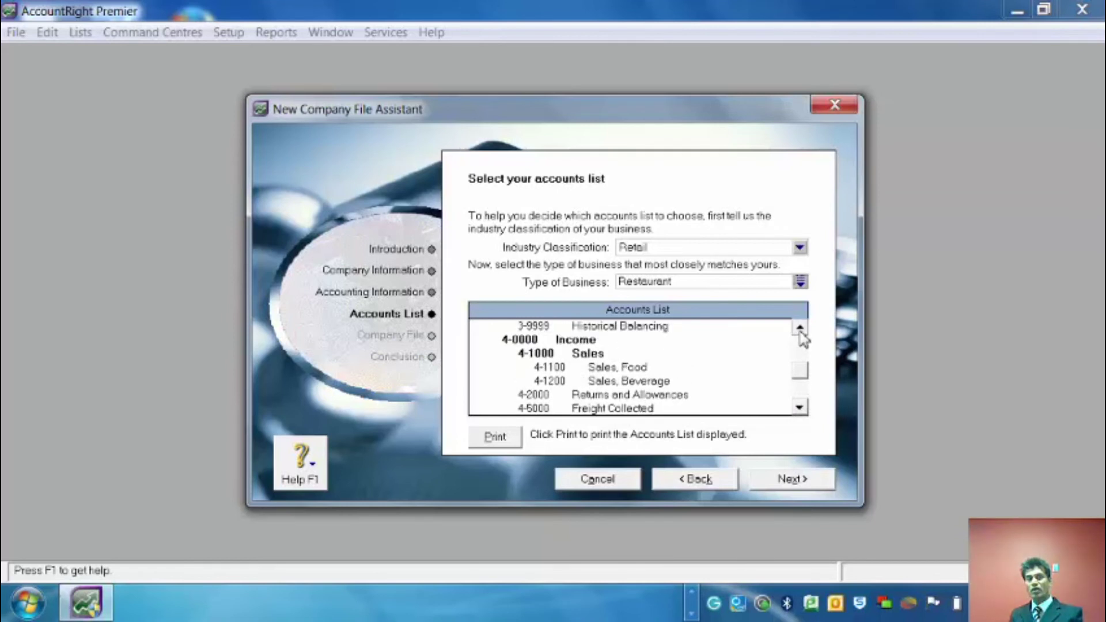
pyautogui.click(801, 409)
pyautogui.click(801, 409)
pyautogui.click(800, 409)
pyautogui.click(801, 409)
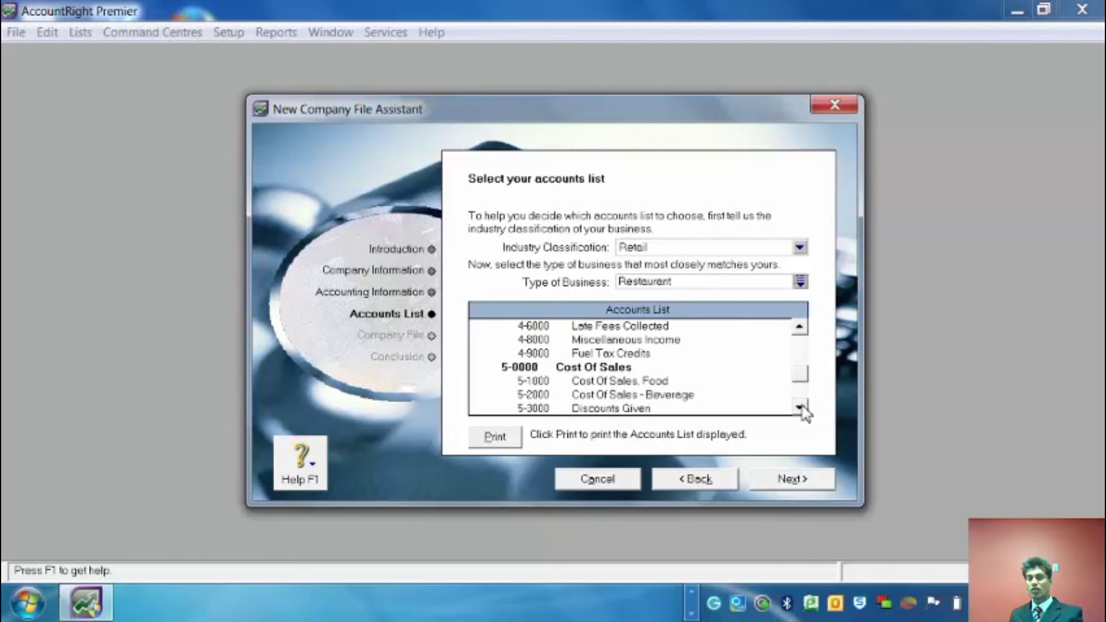
pyautogui.click(801, 410)
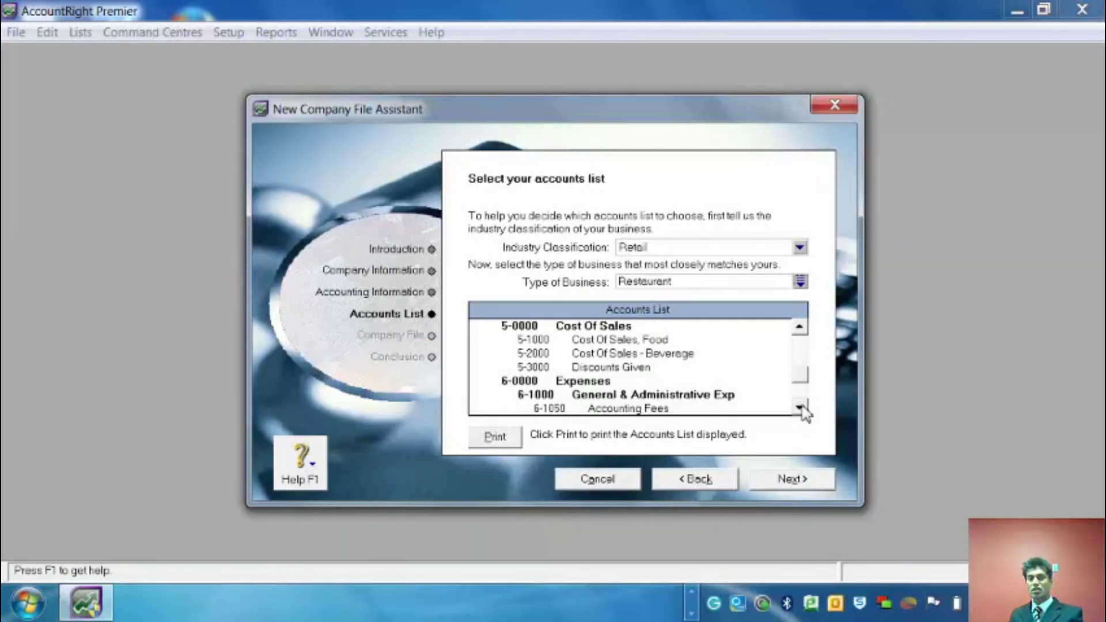
pyautogui.click(801, 410)
pyautogui.click(801, 409)
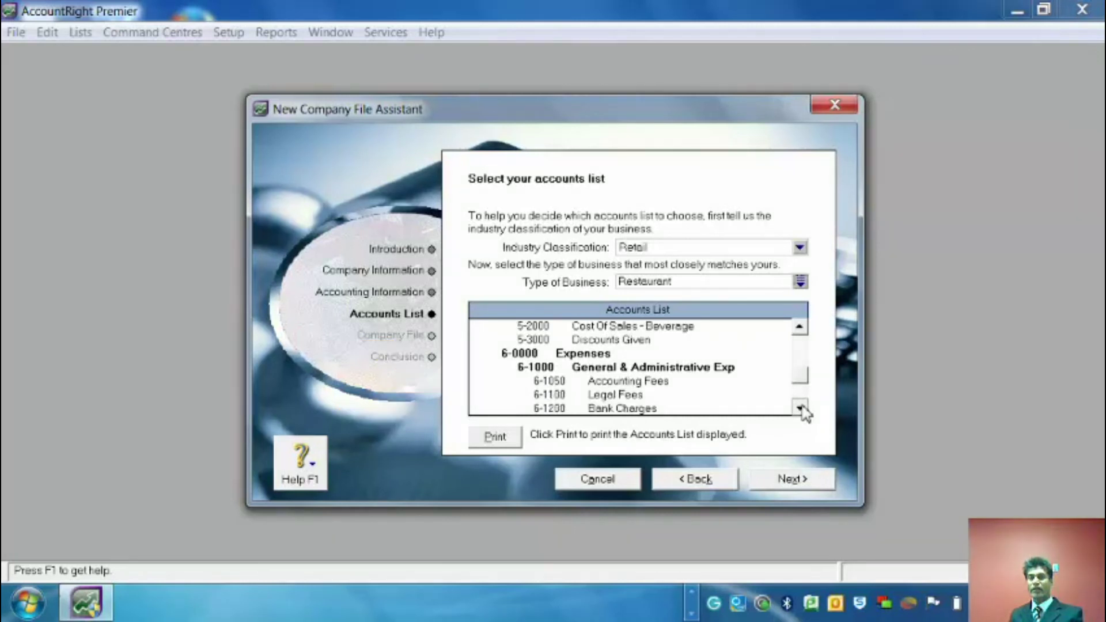
pyautogui.click(800, 410)
pyautogui.click(802, 410)
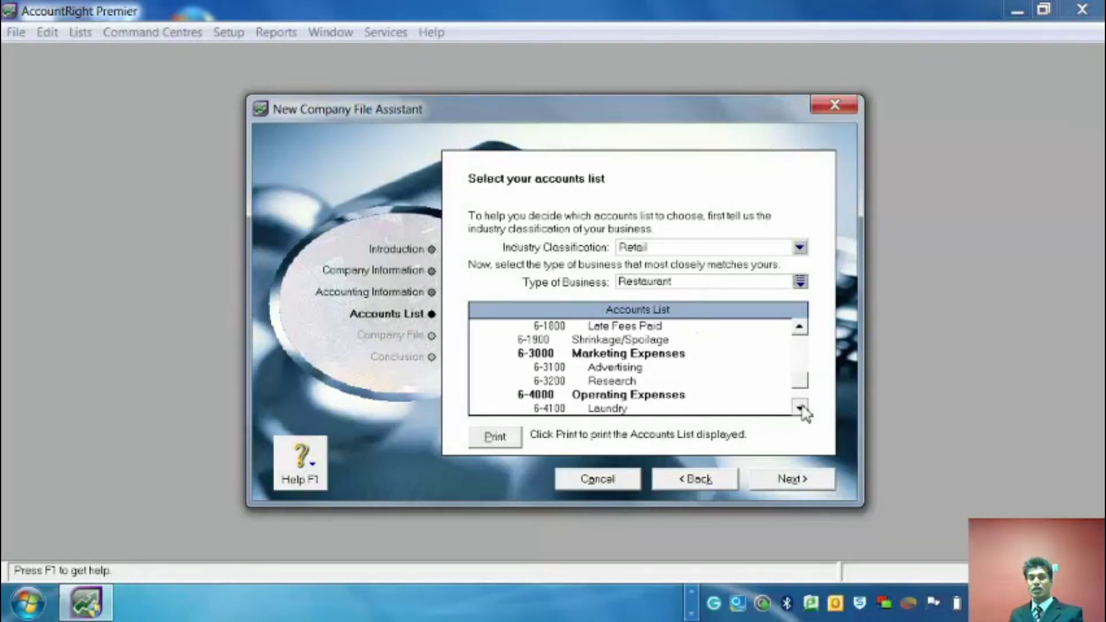
pyautogui.click(801, 410)
pyautogui.click(801, 409)
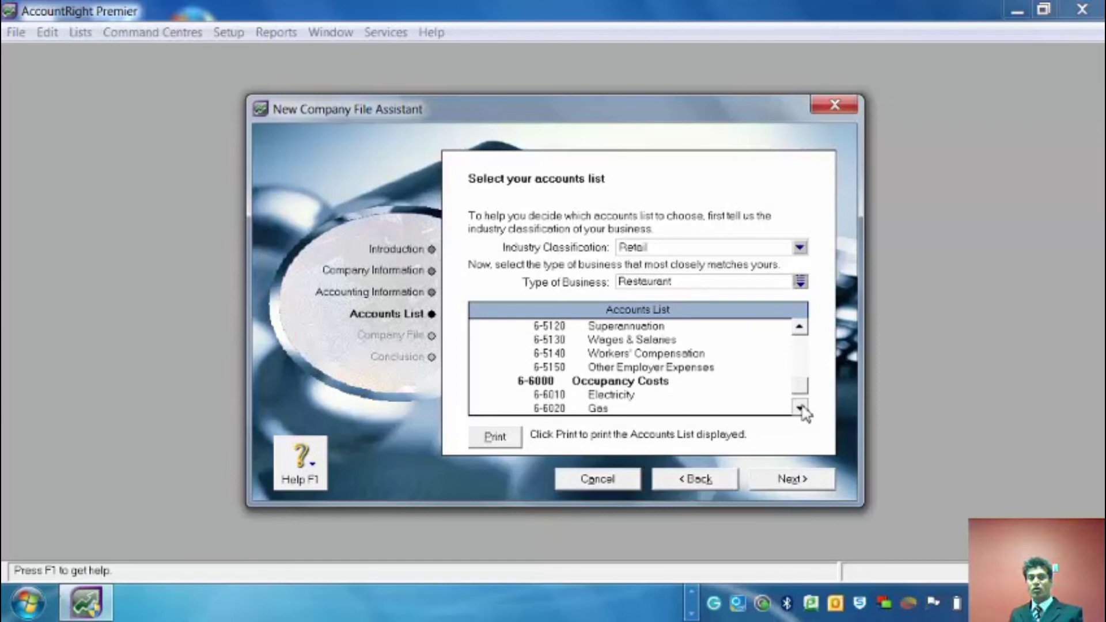
pyautogui.click(801, 410)
pyautogui.click(801, 411)
pyautogui.click(801, 410)
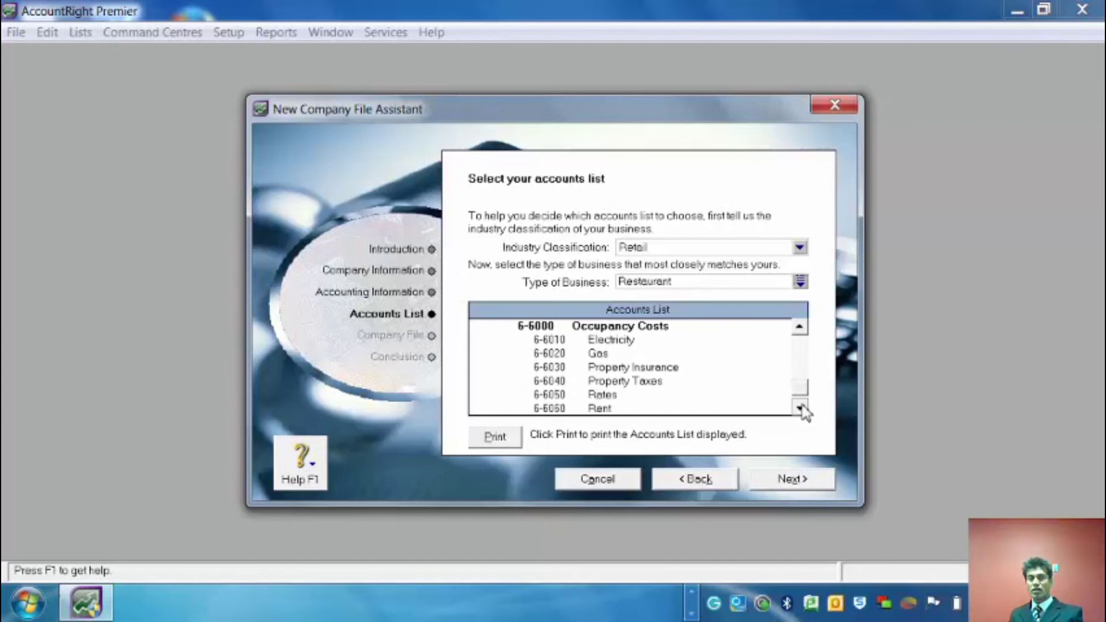
pyautogui.click(801, 409)
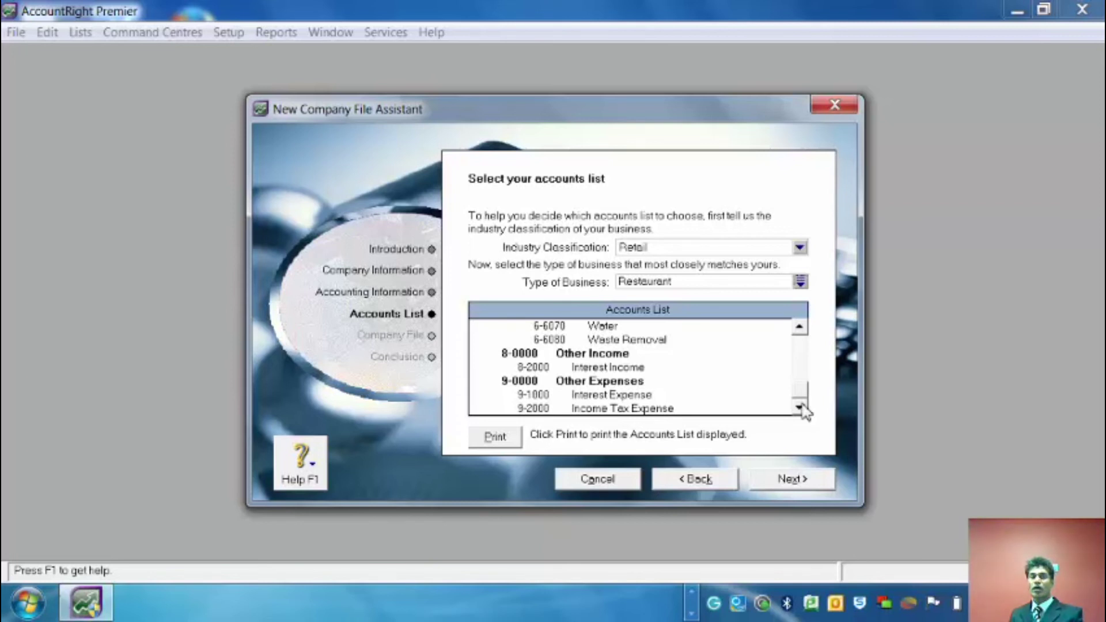
pyautogui.click(790, 482)
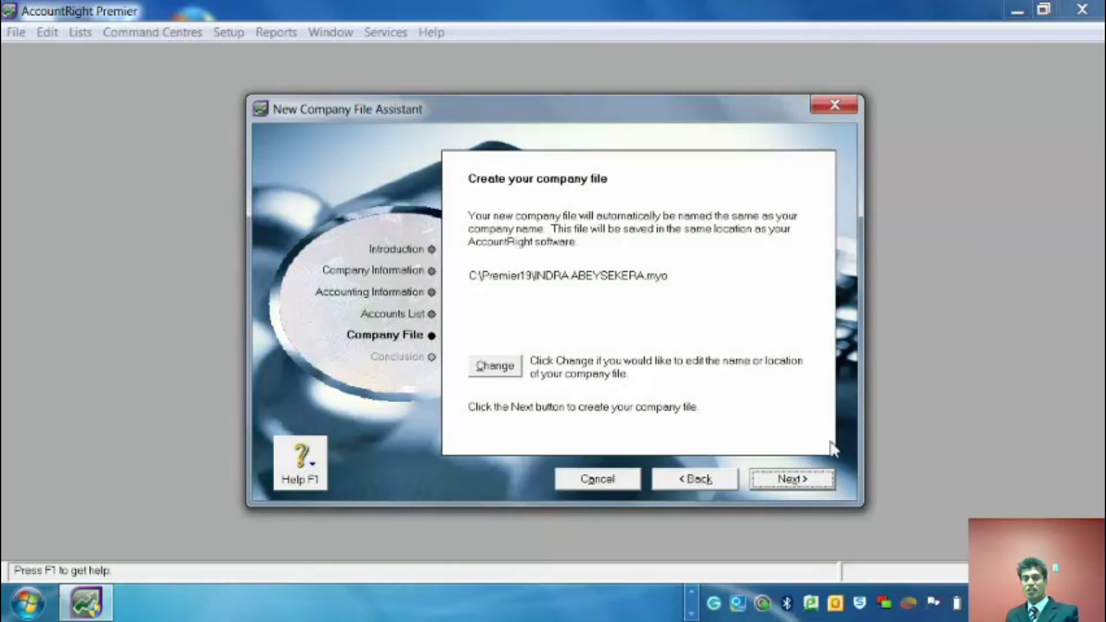
# Step: Start creating the company file from the Create your company file page
pyautogui.click(789, 484)
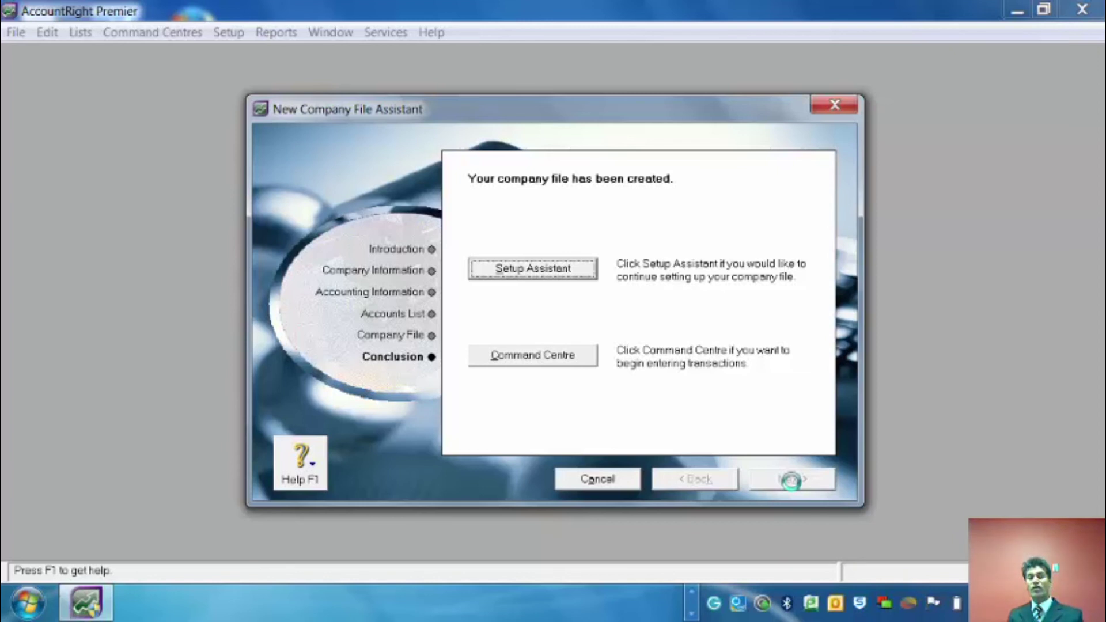
# Step: Open the newly created company file in the Command Centre
pyautogui.click(546, 361)
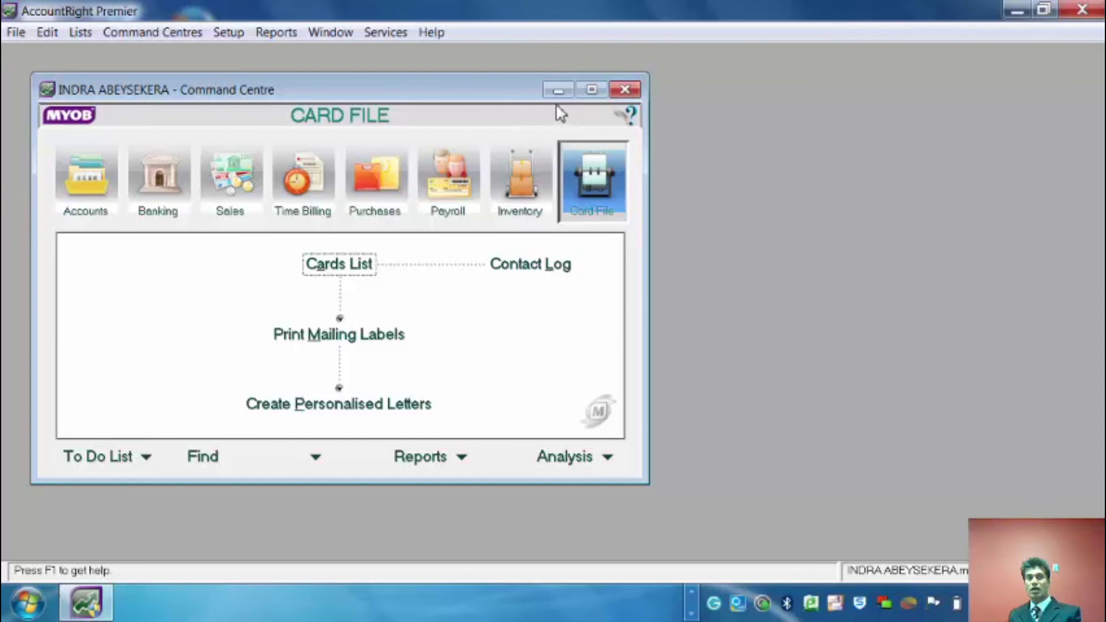
# Step: Maximize the Command Centre window and display its Inventory functions
pyautogui.click(593, 90)
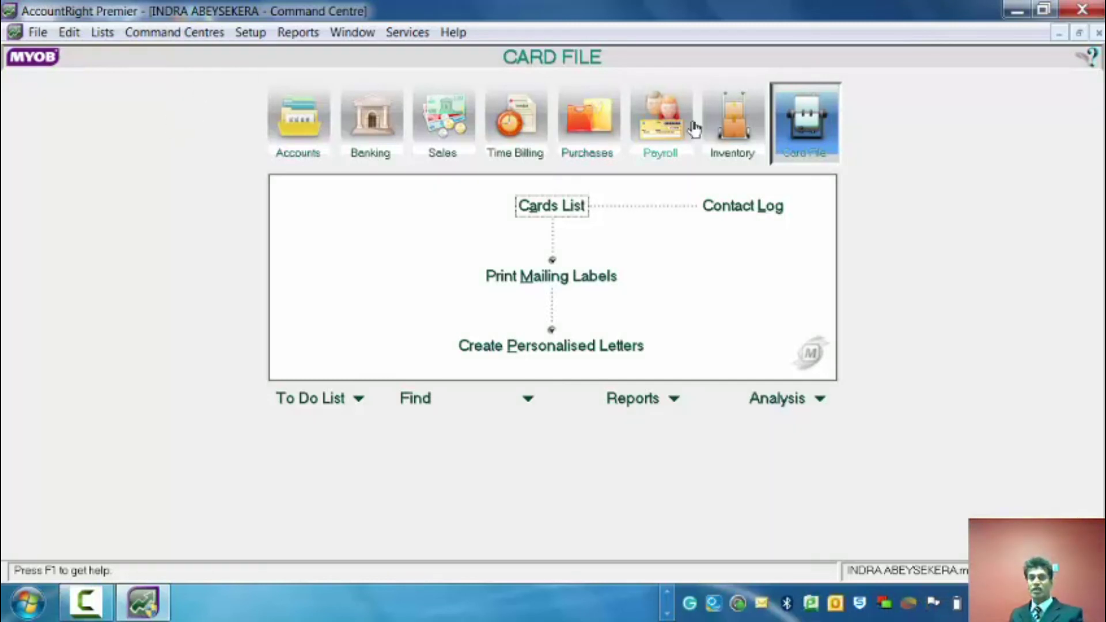
pyautogui.click(742, 128)
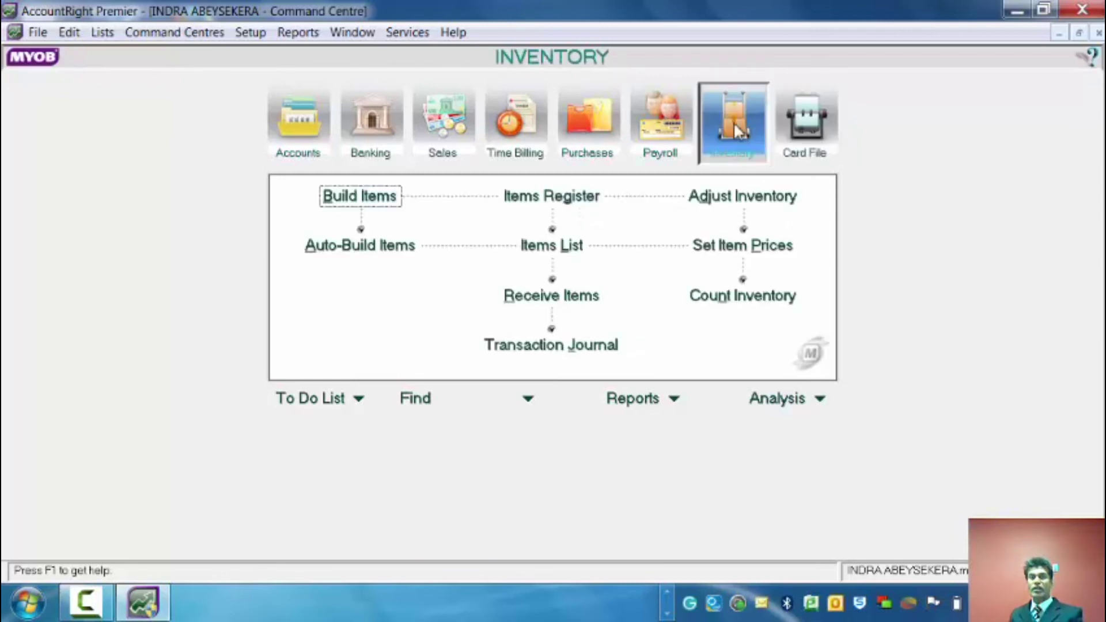
# Step: Browse the Payroll, Purchases, Time Billing, Sales and Banking functions, ending on Accounts
pyautogui.click(656, 133)
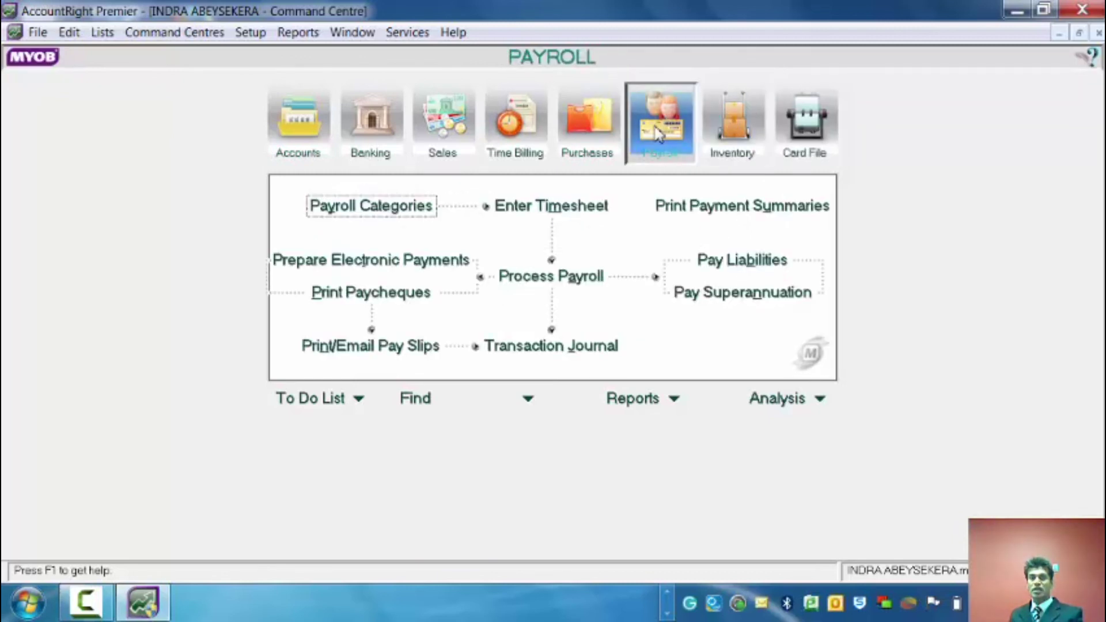
pyautogui.click(588, 132)
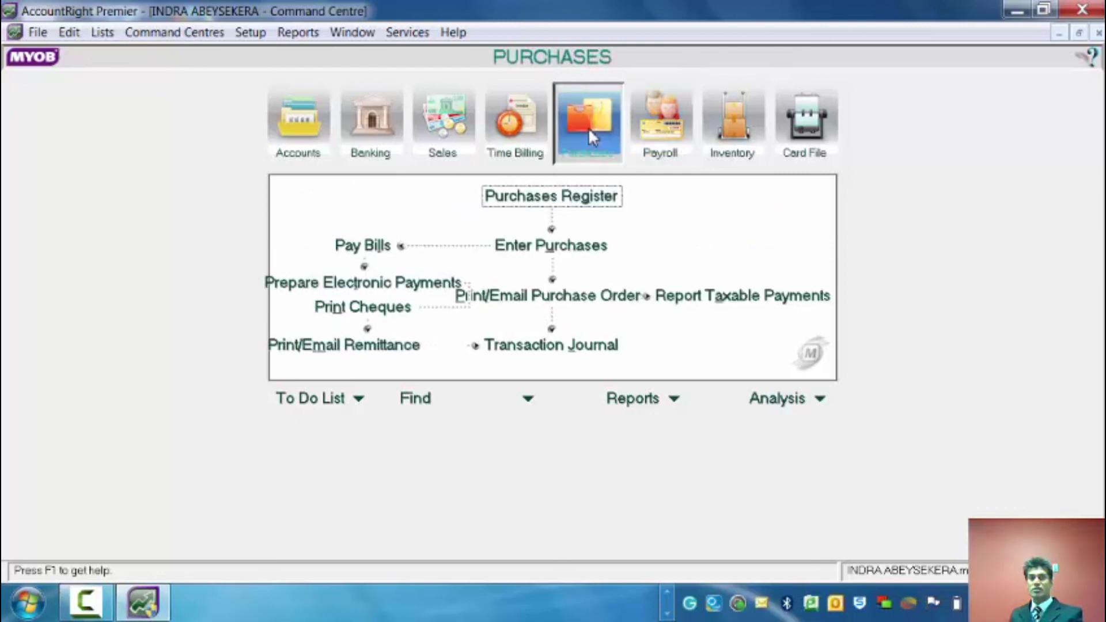
pyautogui.click(513, 151)
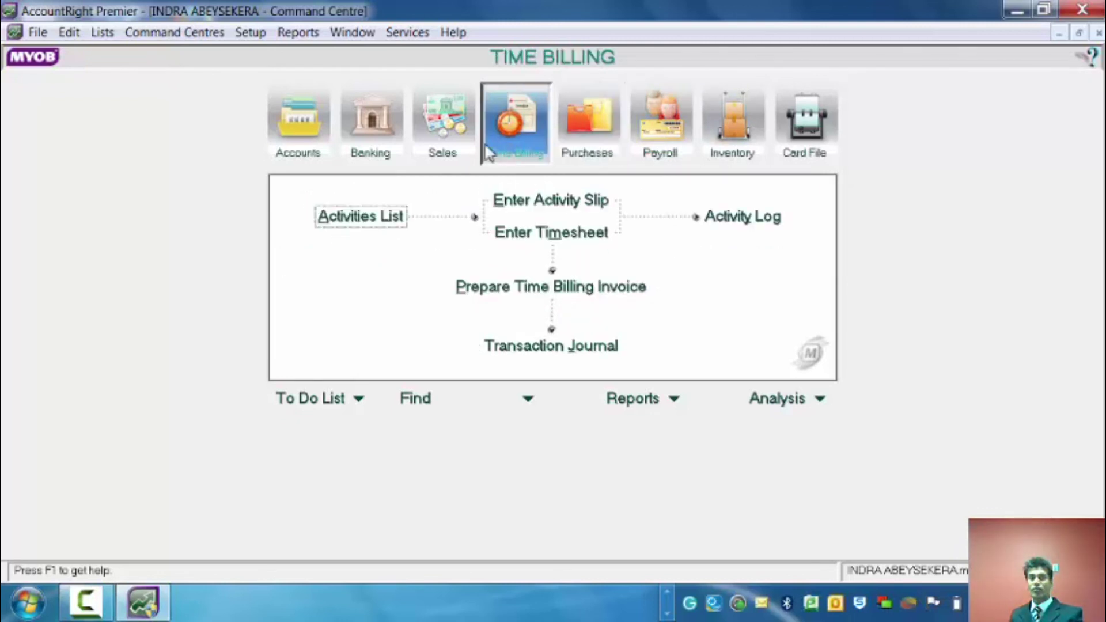
pyautogui.click(452, 146)
pyautogui.click(365, 139)
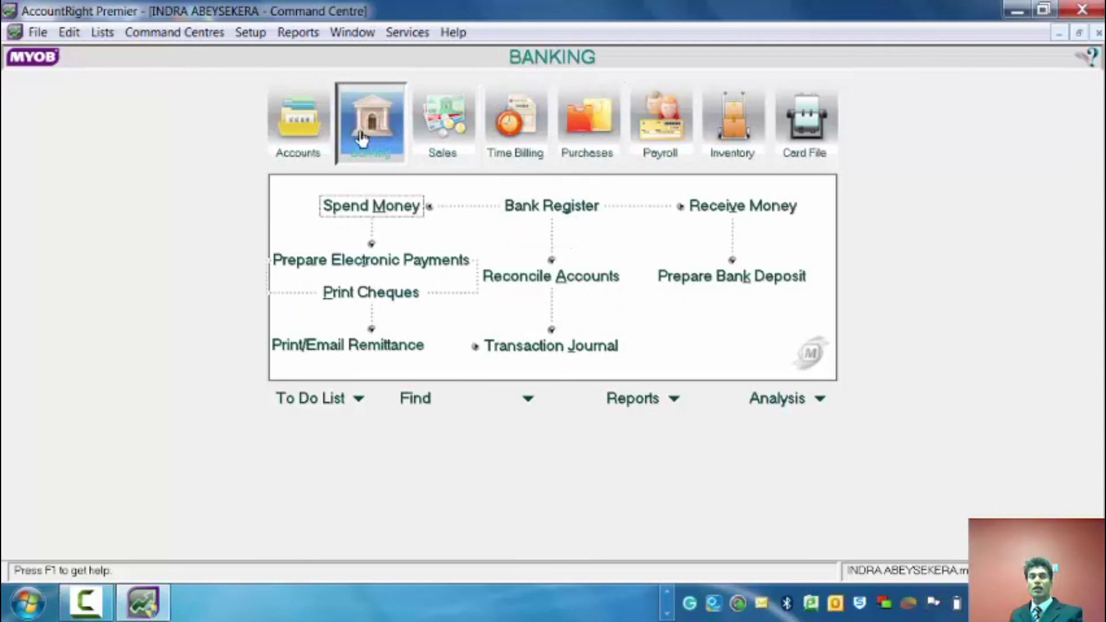
pyautogui.click(297, 138)
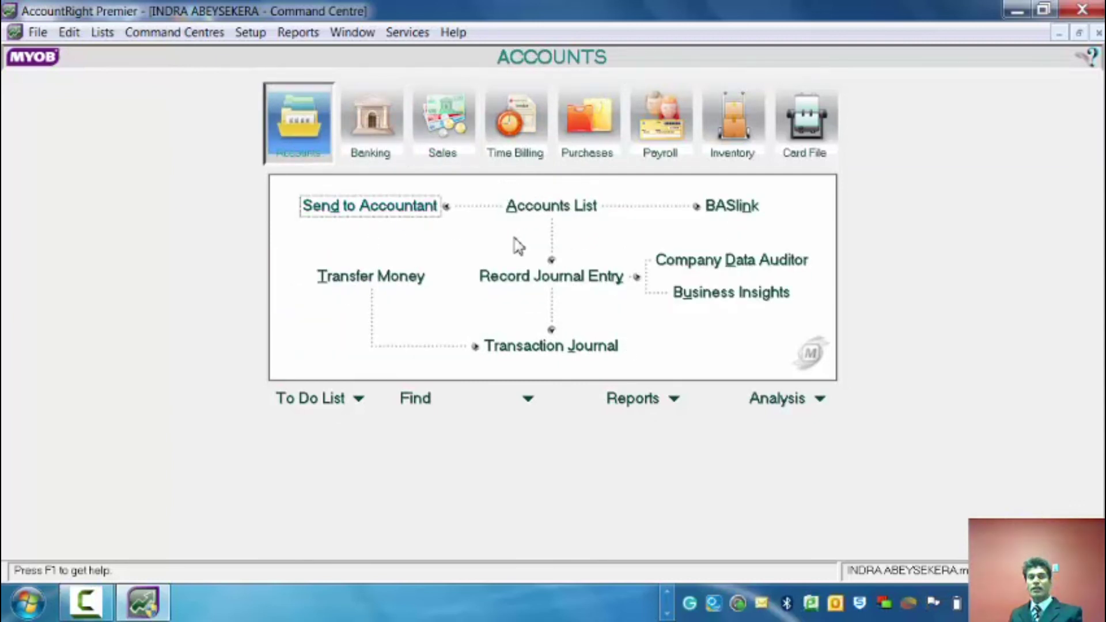